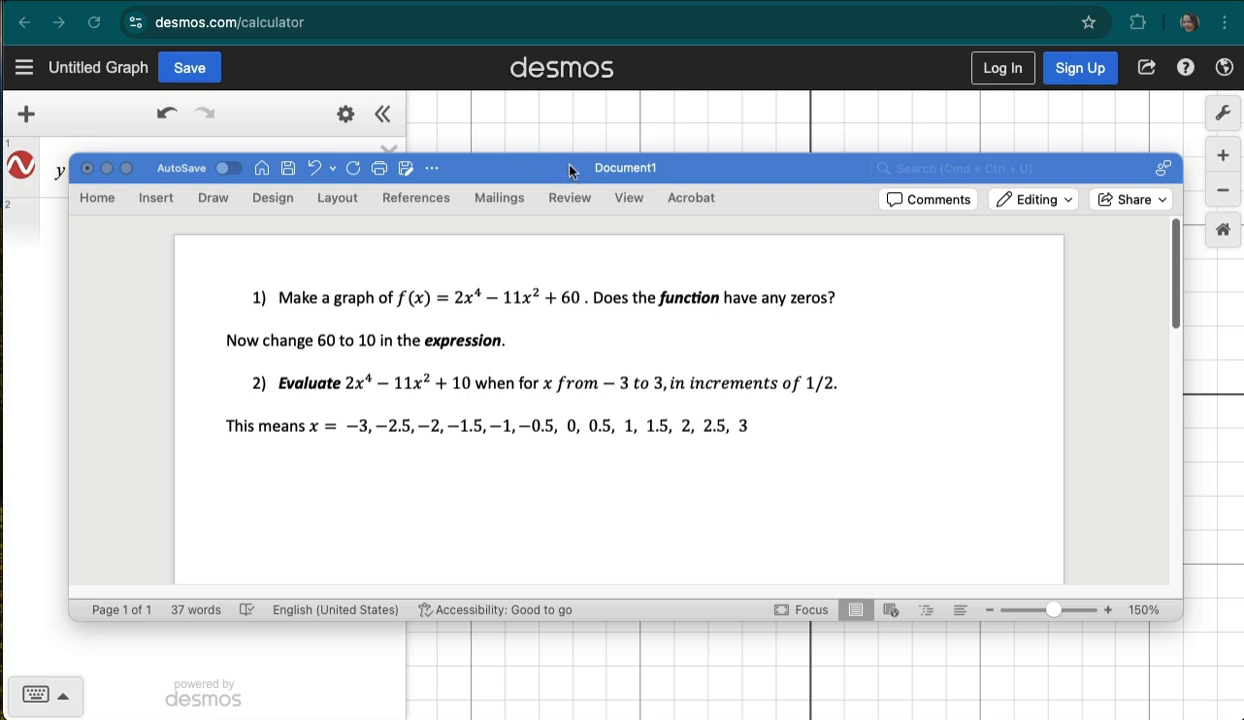
Step: Move the Word document aside and bring the curve y = 2x^4 − 11x^2 + 60 into view on the Desmos graph
drag(541, 168, 1242, 500)
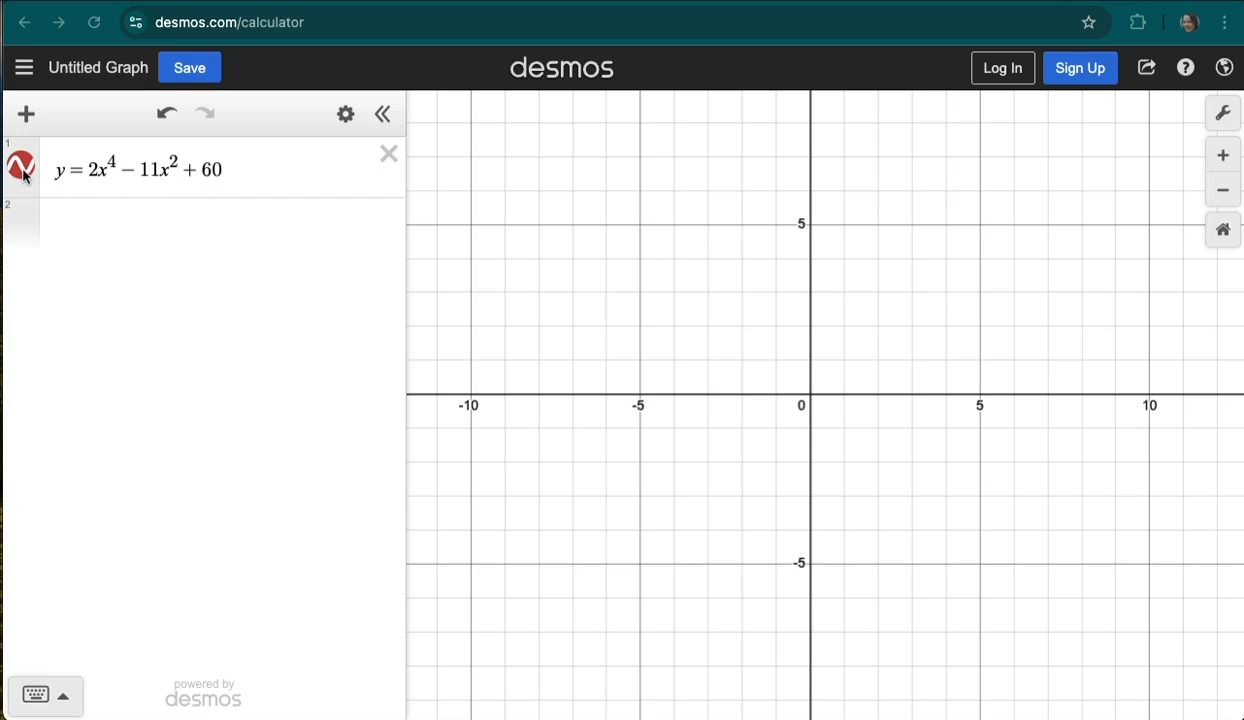
click(255, 169)
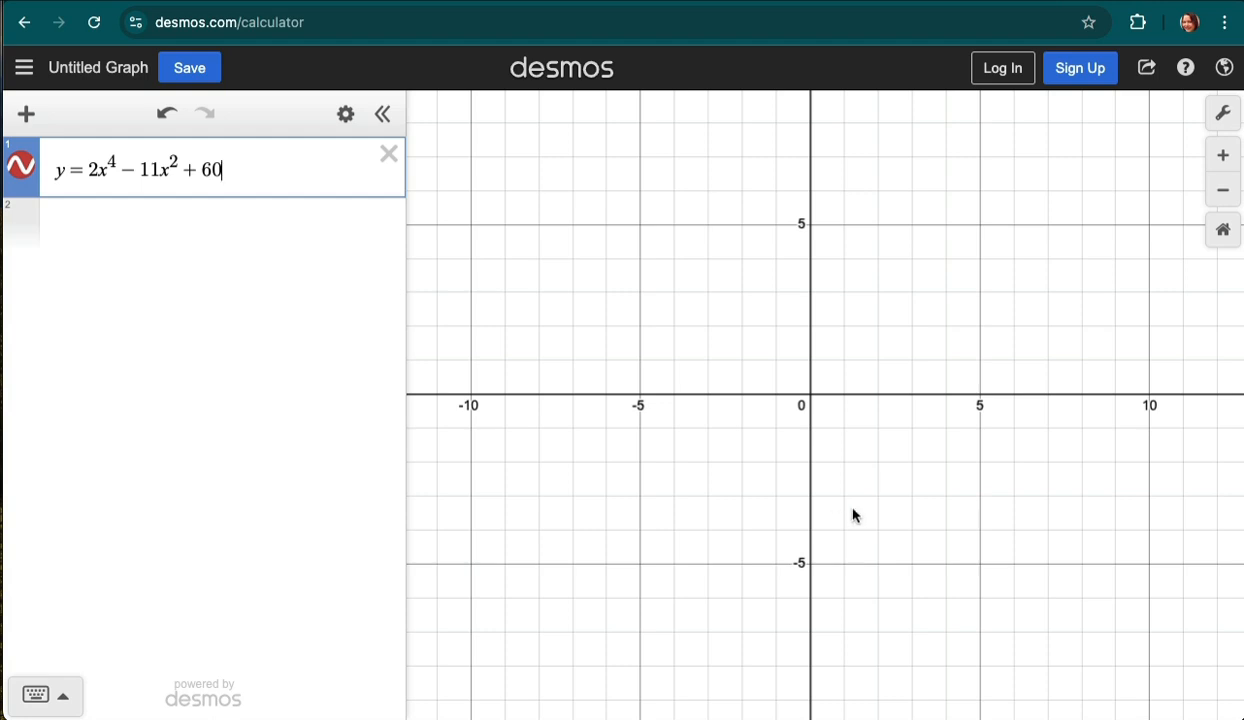
scroll(869, 514, down, 2)
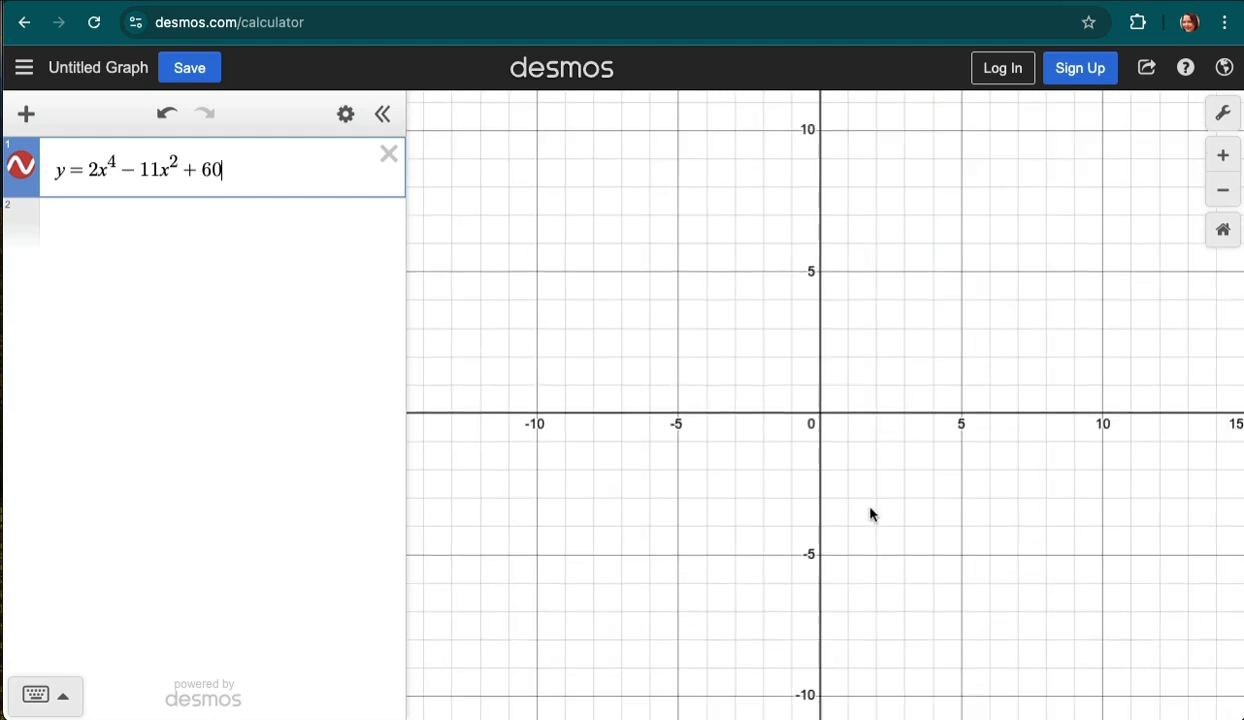
scroll(871, 514, down, 1)
scroll(872, 512, up, 4)
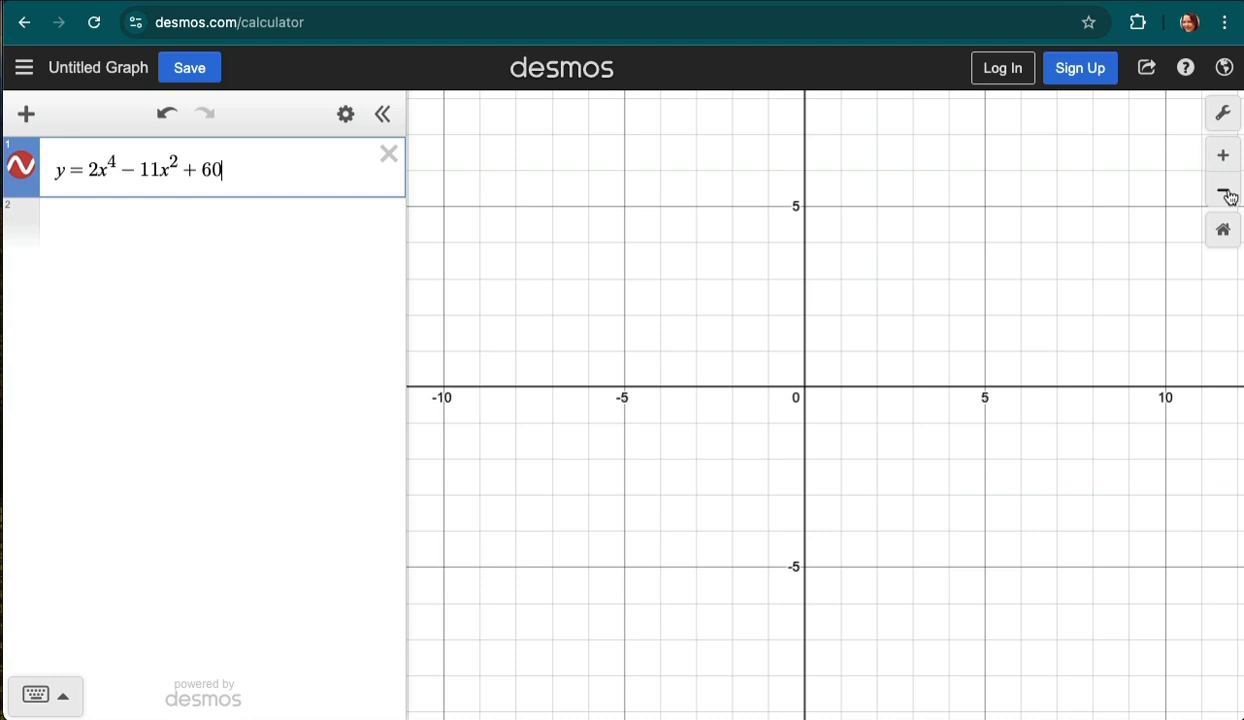
click(1228, 195)
click(1228, 195)
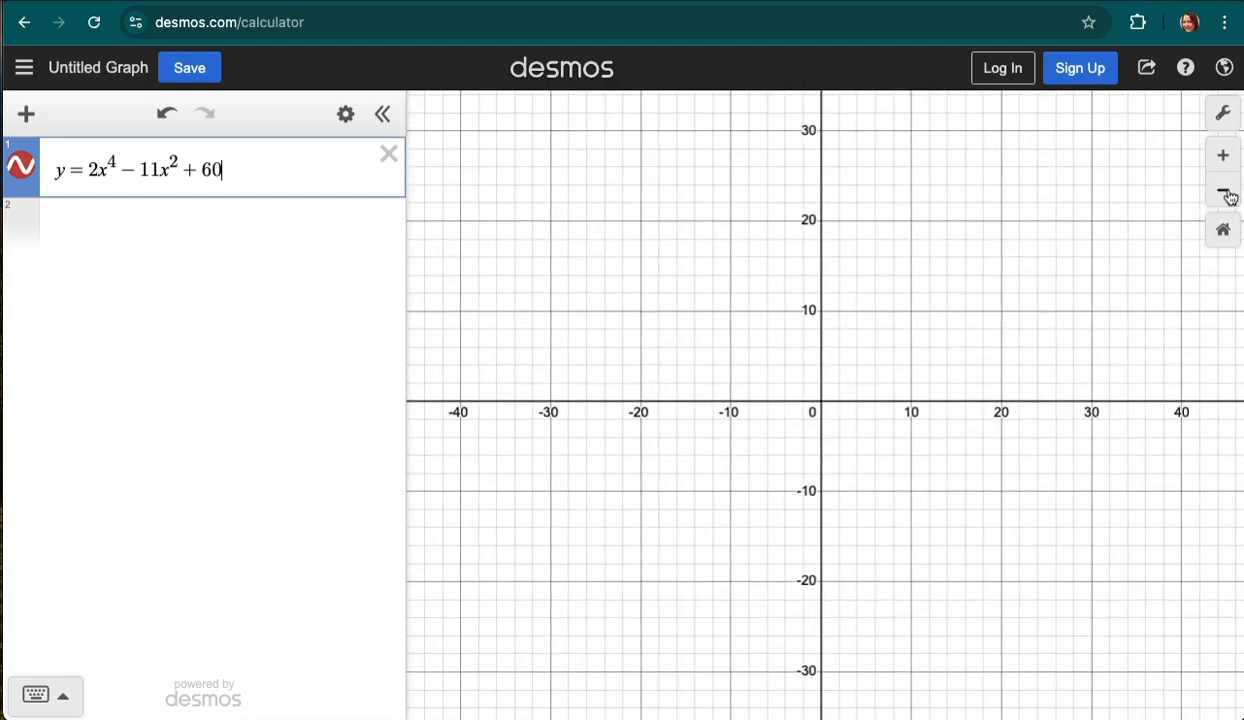
click(1228, 195)
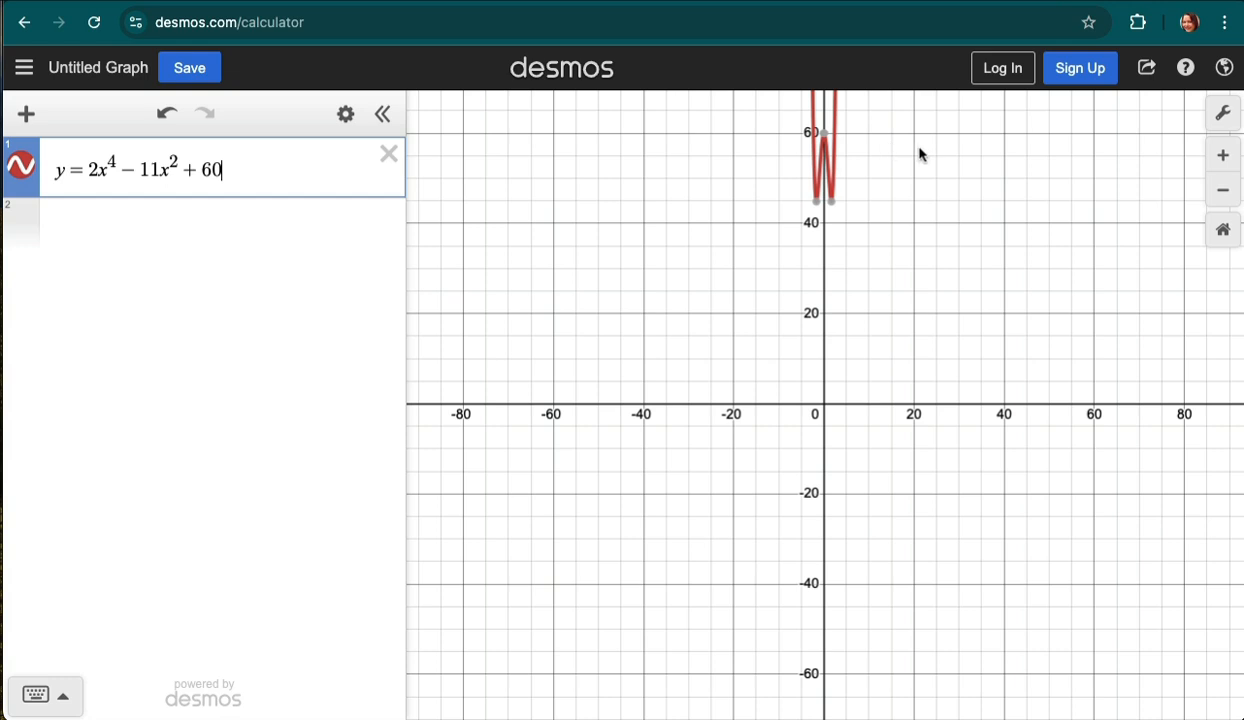
drag(915, 152, 896, 355)
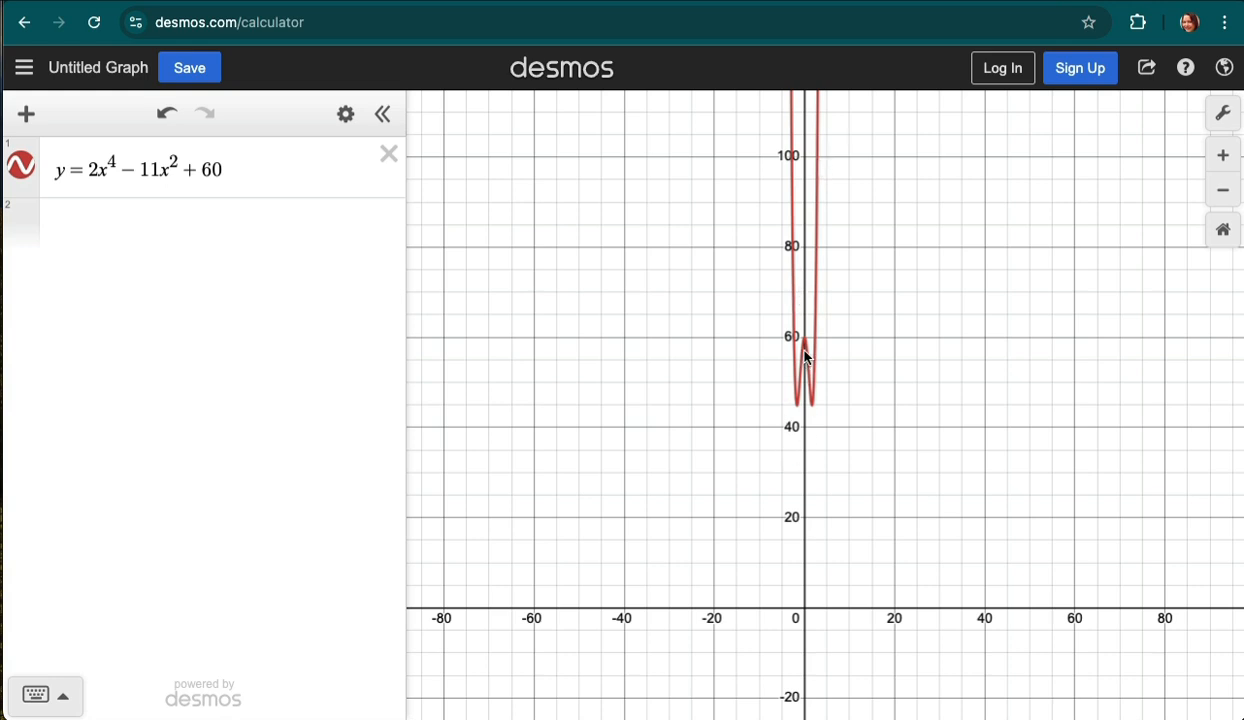
Step: Open the graph settings and switch the display of the x-axis and y-axis off and back on
click(1224, 114)
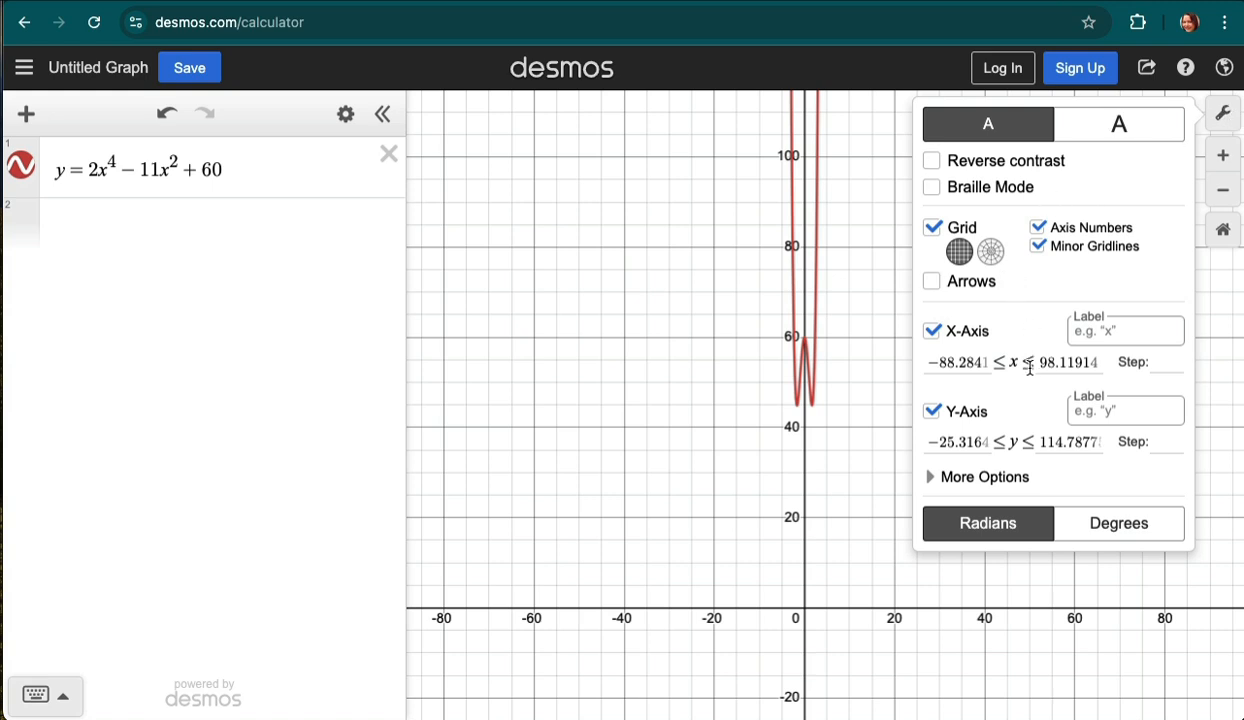
click(934, 335)
click(933, 334)
click(936, 413)
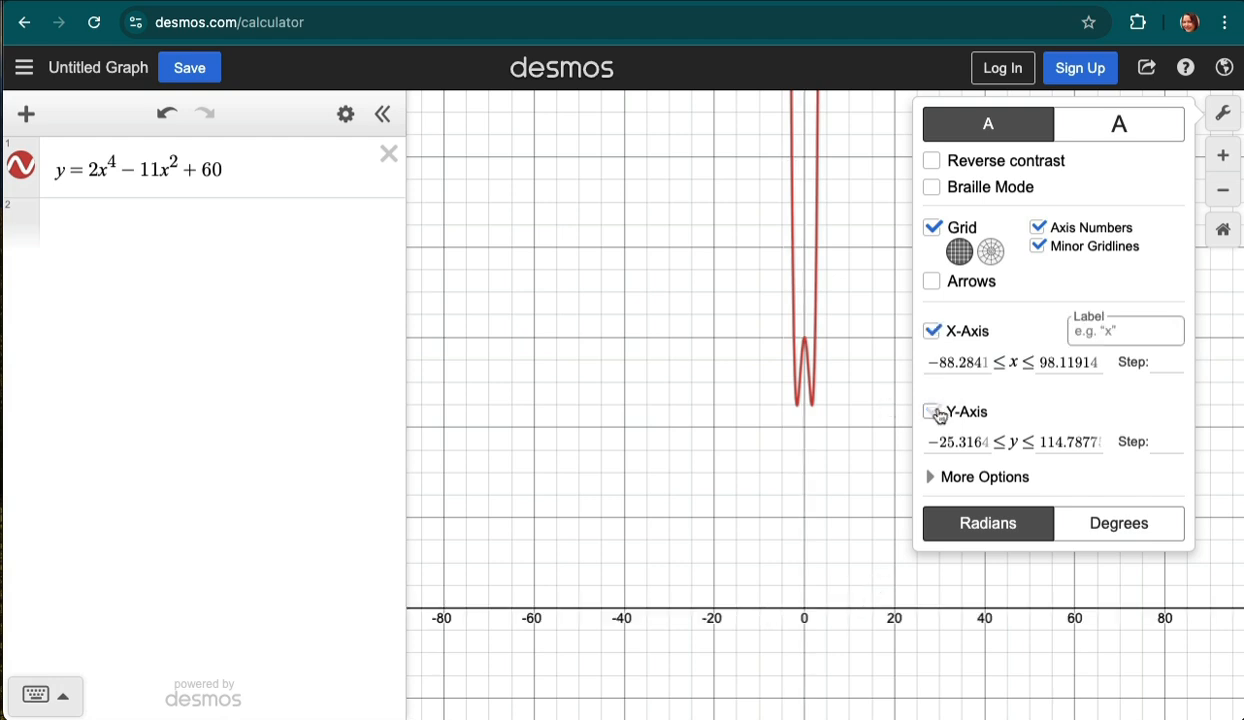
click(936, 413)
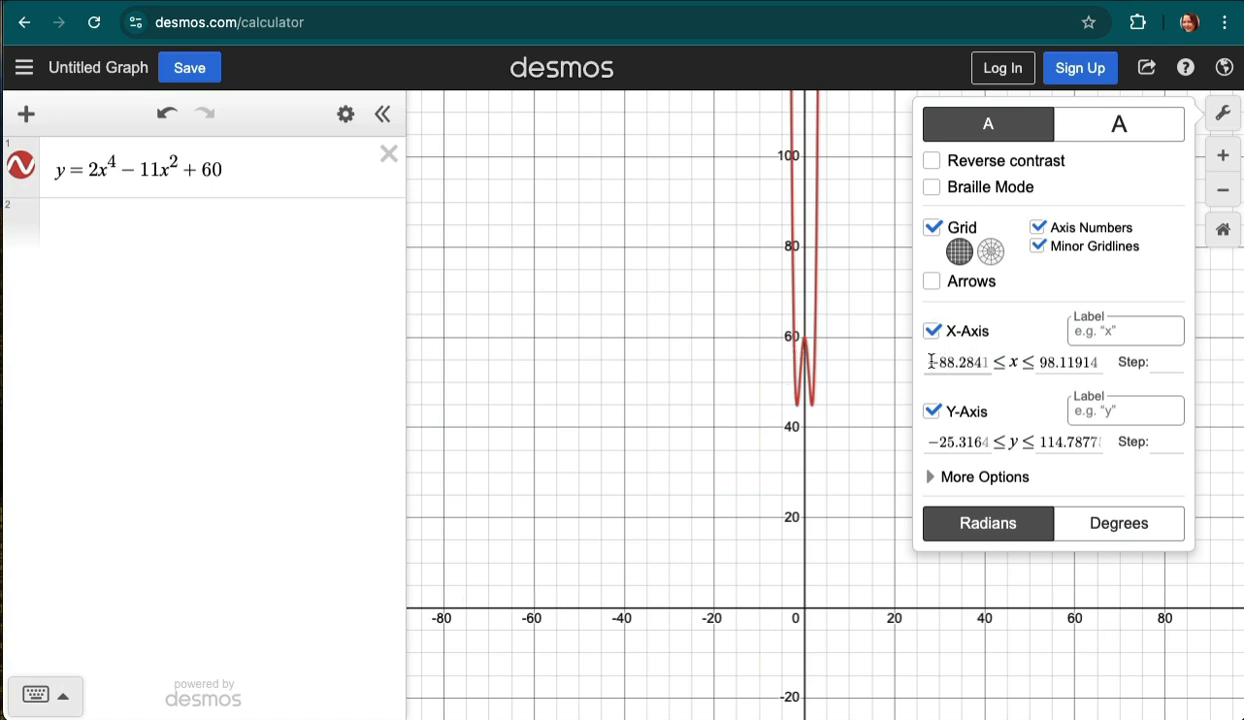
Step: Set the graph's x-axis range from −10 to 10
drag(926, 362, 992, 362)
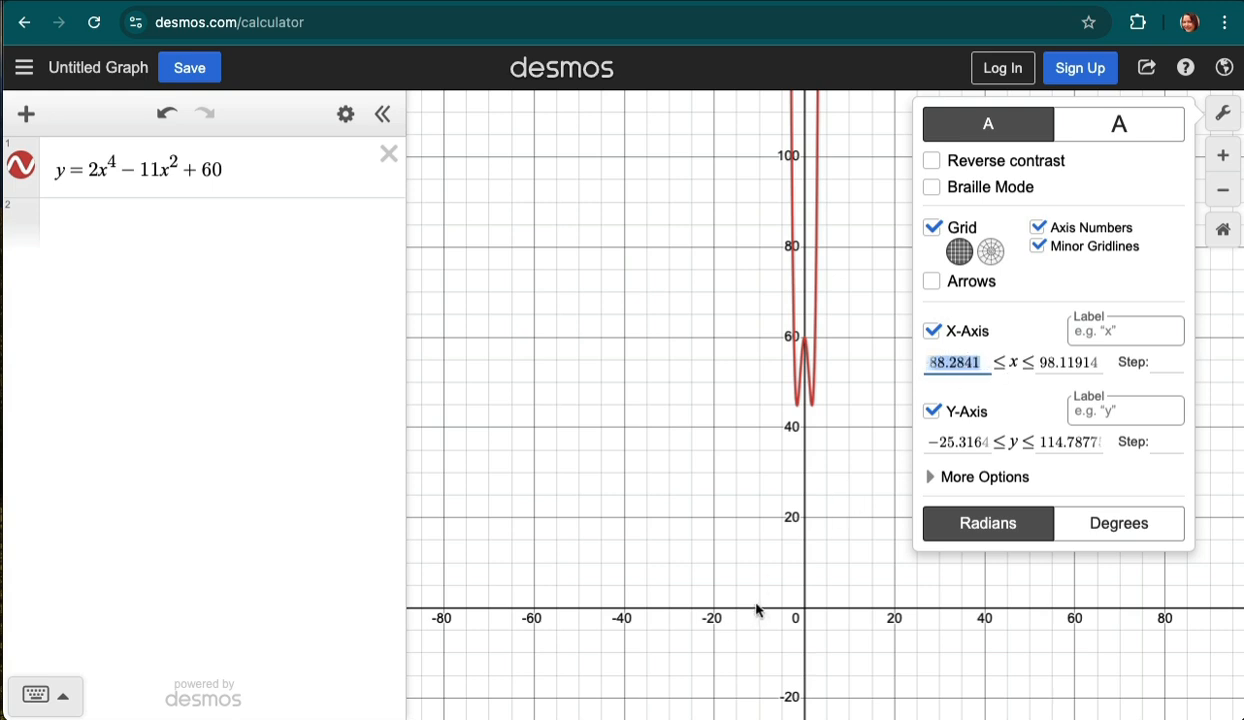
text(-10)
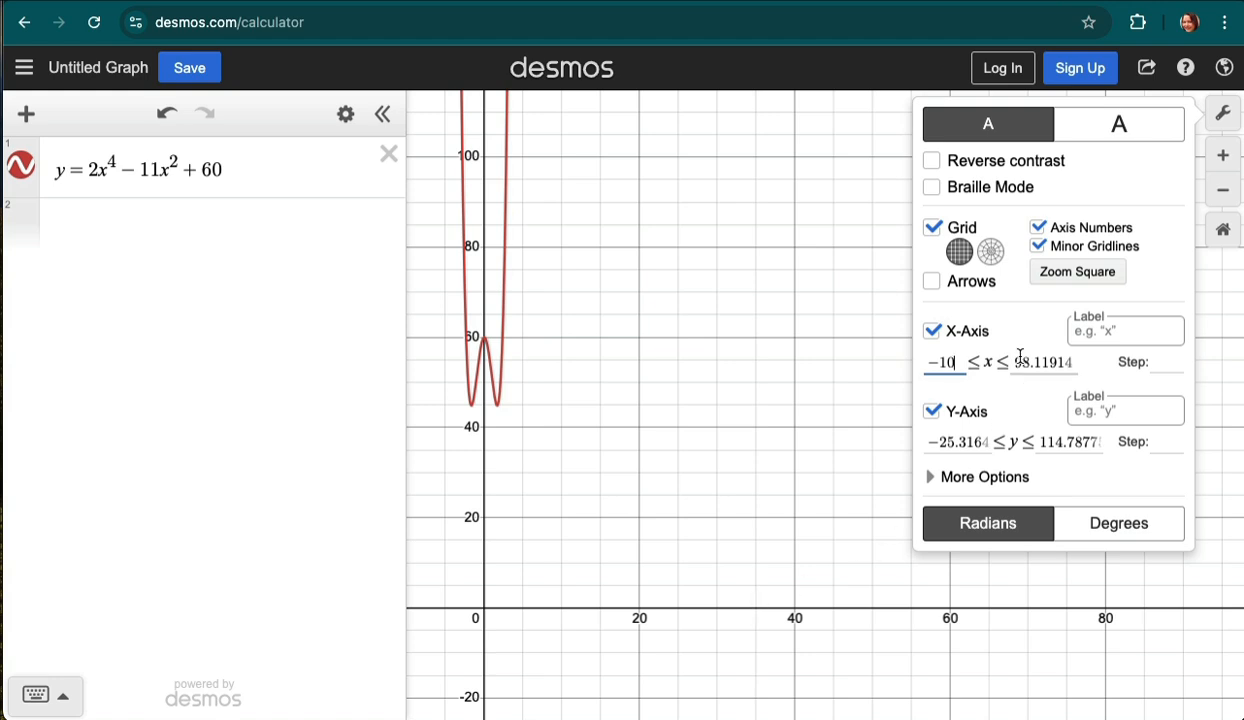
drag(1013, 362, 1063, 370)
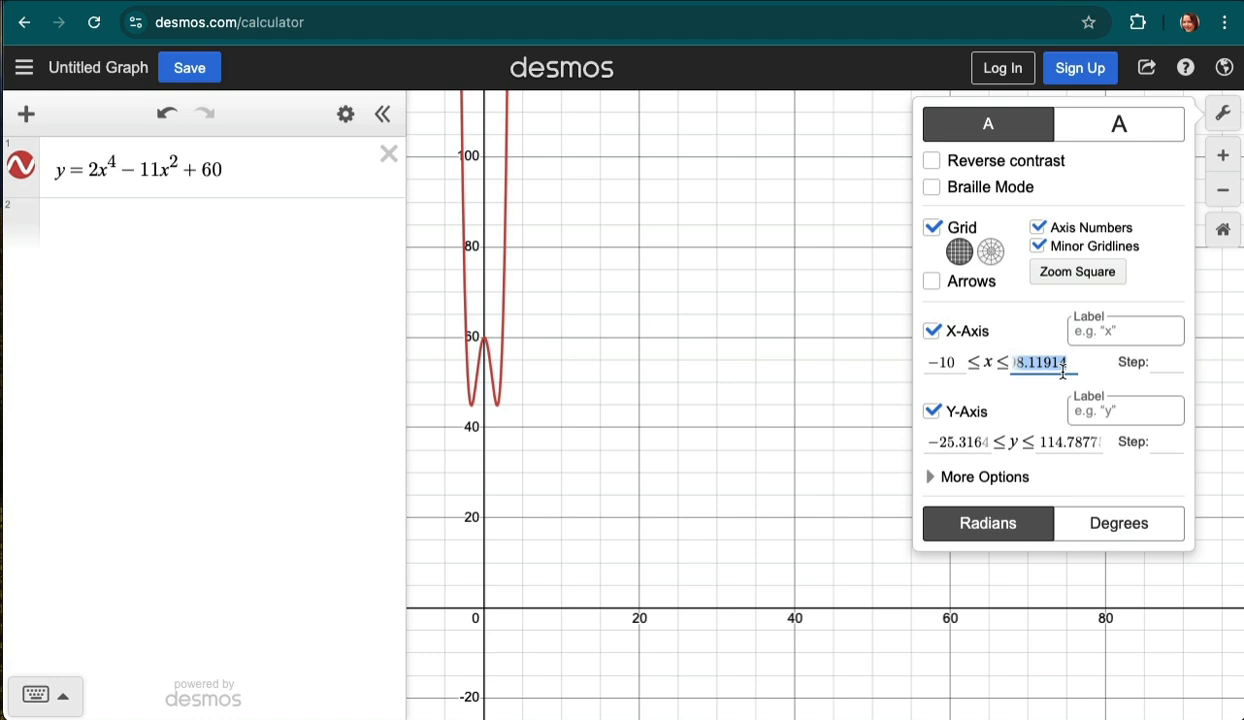
key(BackSpace)
text(10)
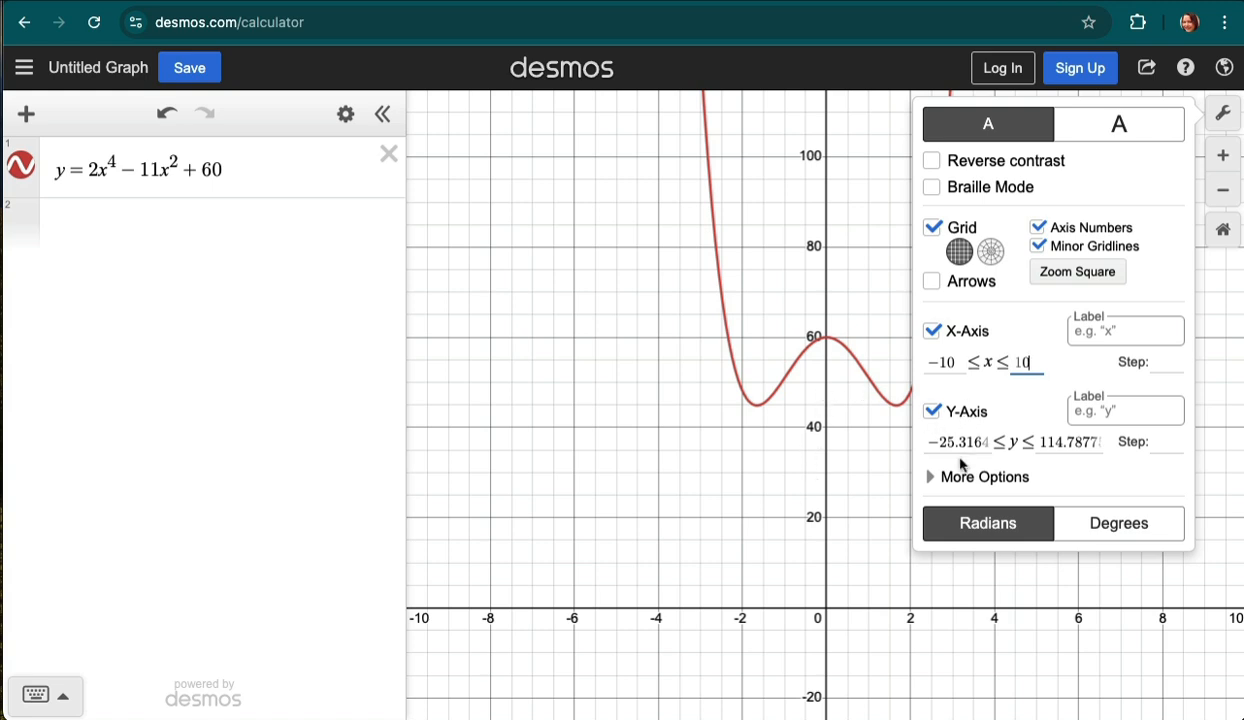
Step: Set the graph's y-axis range from −10 to 80 and close the graph settings
drag(930, 442, 999, 453)
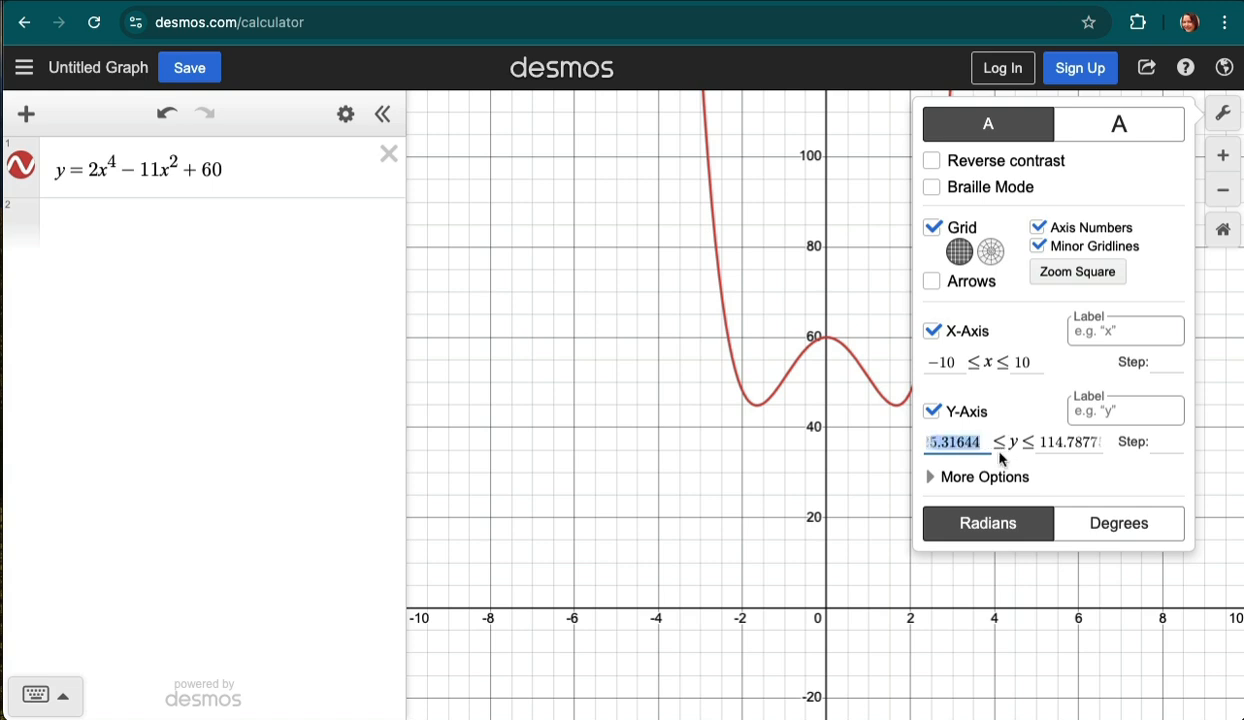
text(-10)
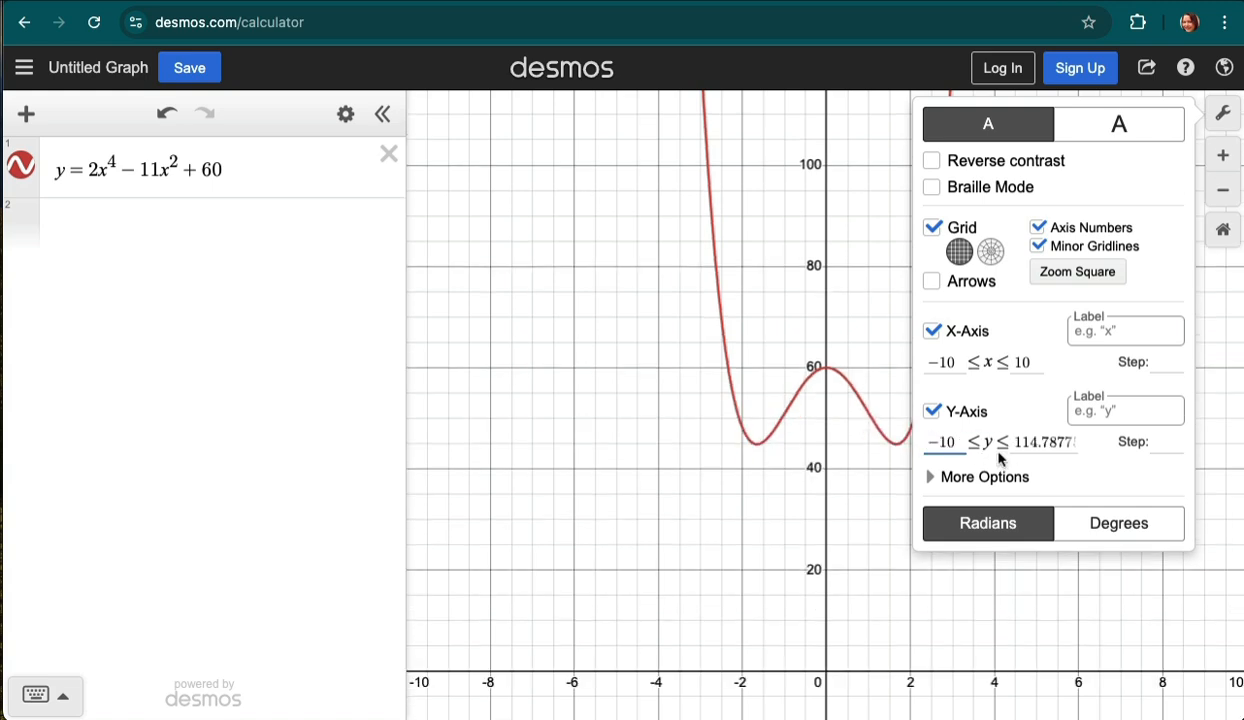
click(1018, 442)
drag(1018, 442, 1102, 445)
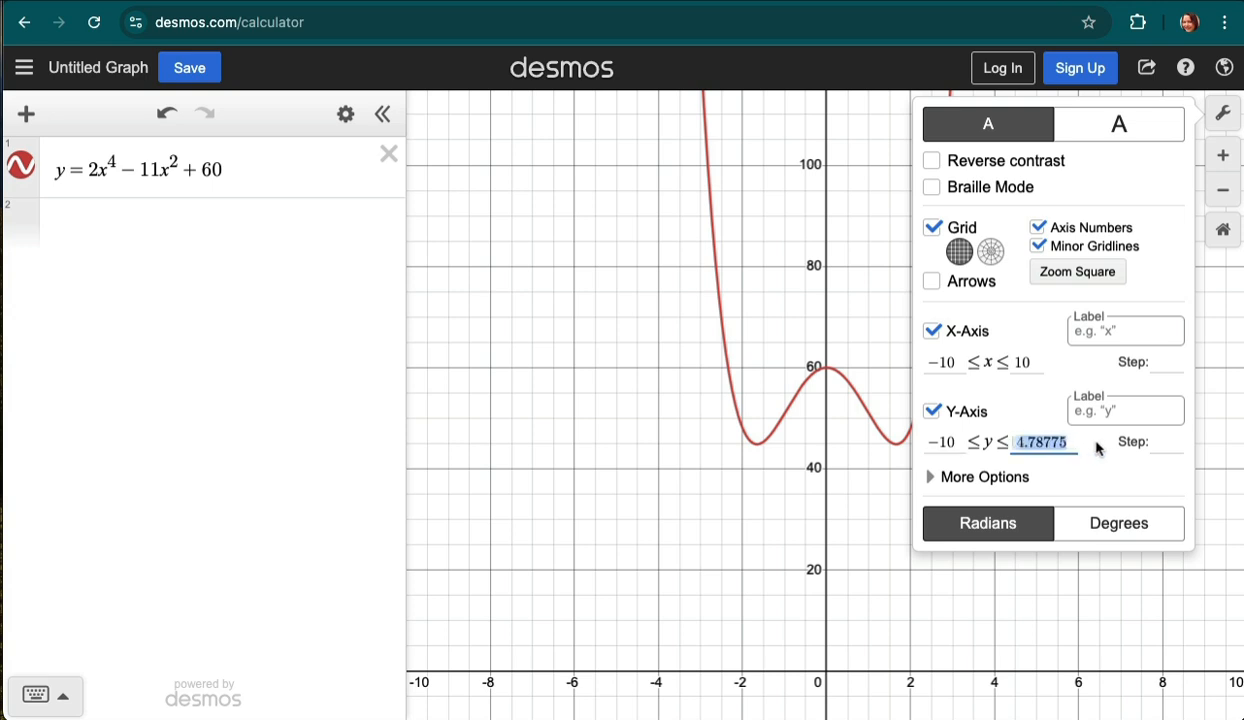
text(80)
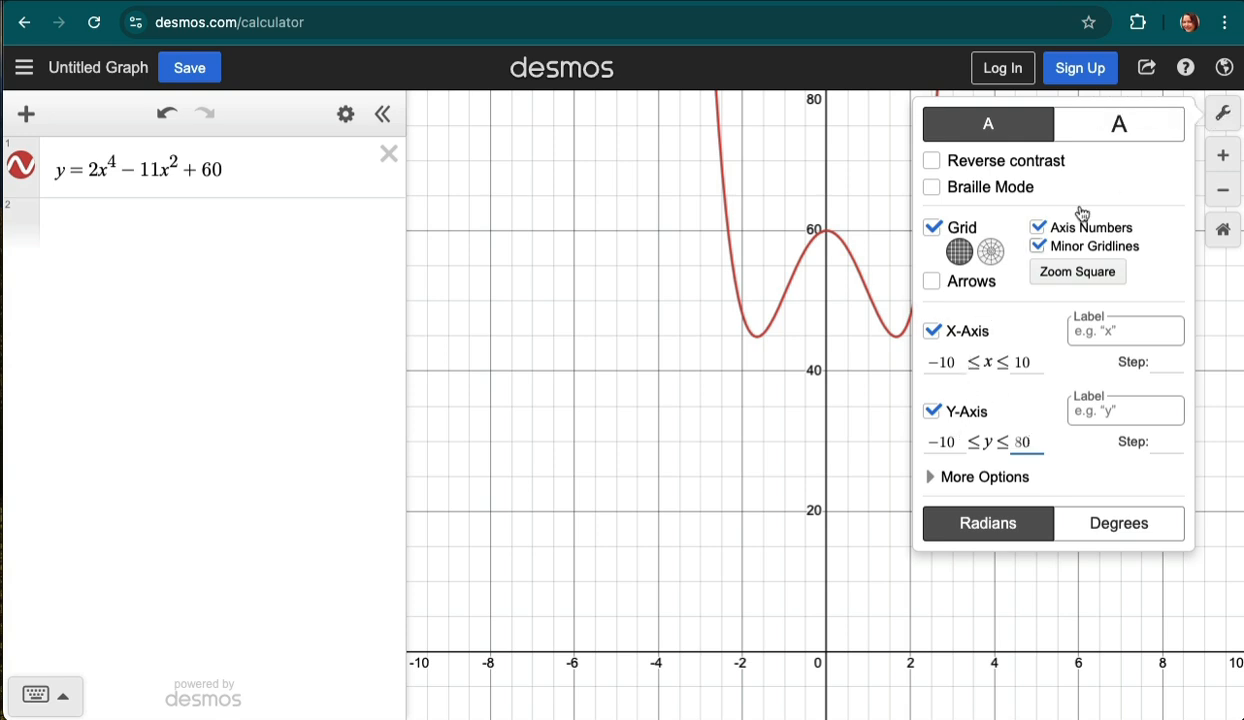
click(1222, 114)
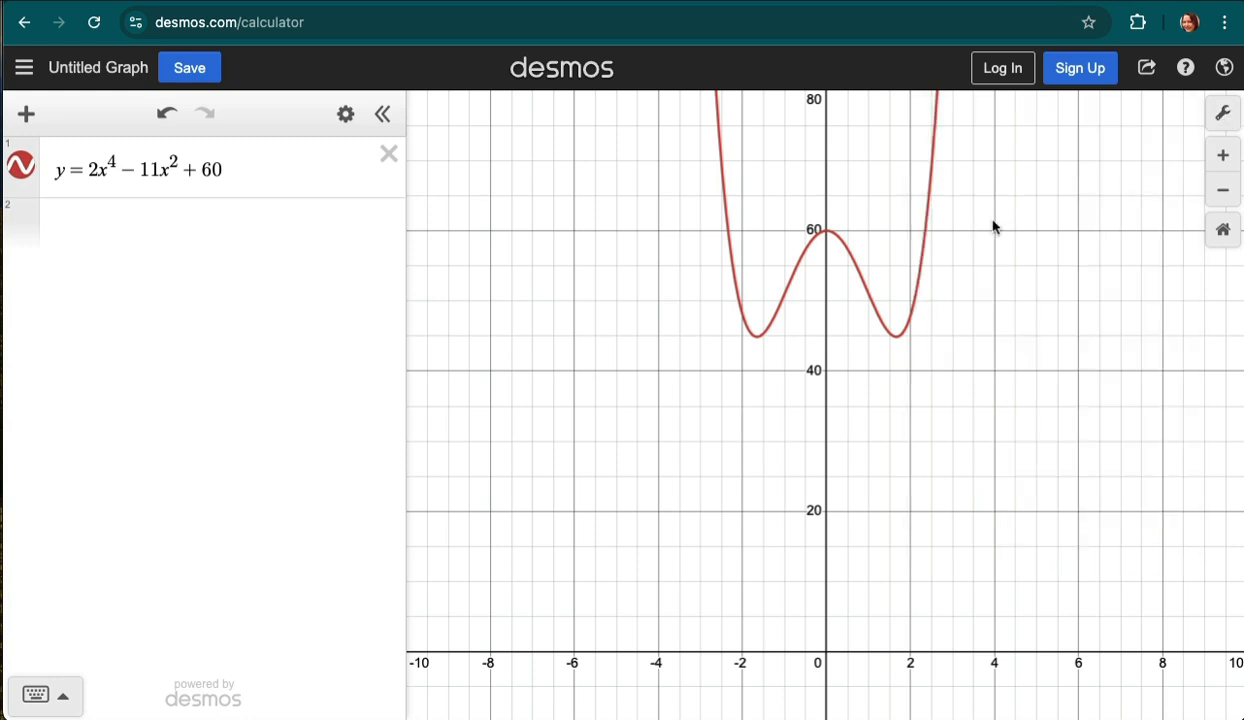
Step: Inspect the coordinates of the curve's two minima and its local maximum, and hide the point labels again
drag(989, 222, 972, 297)
scroll(972, 294, down, 2)
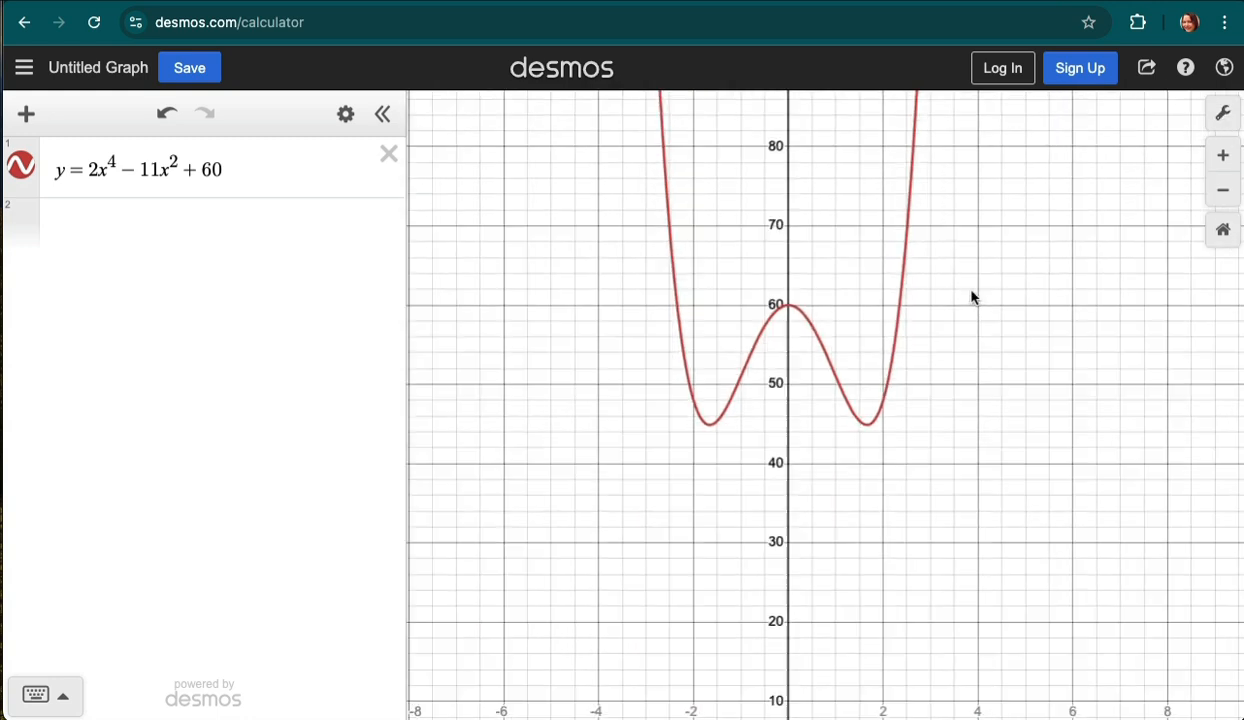
scroll(964, 317, down, 1)
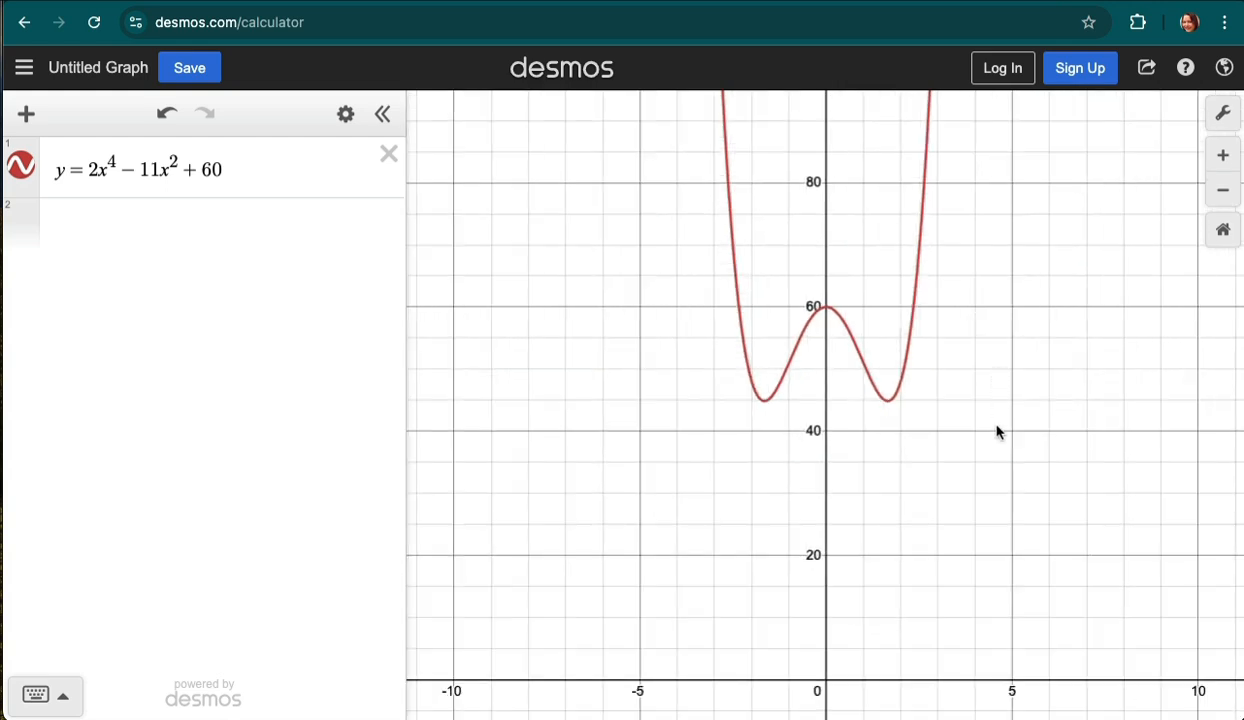
drag(997, 430, 945, 354)
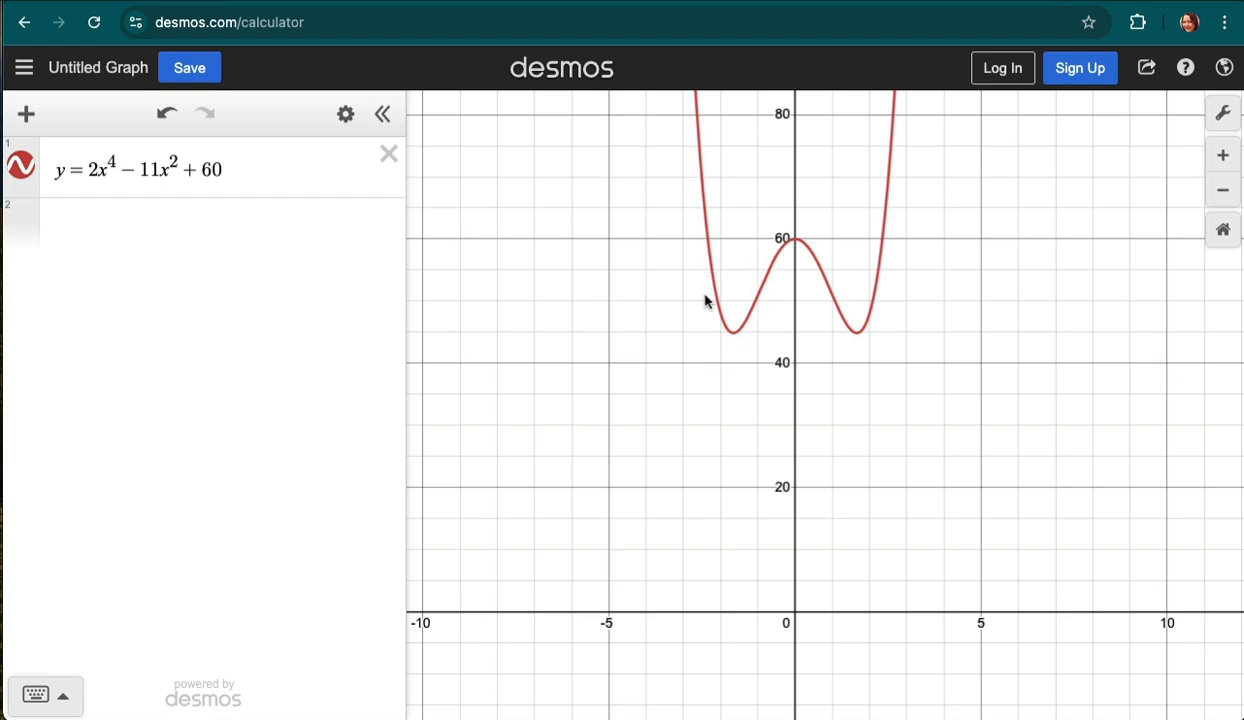
click(735, 334)
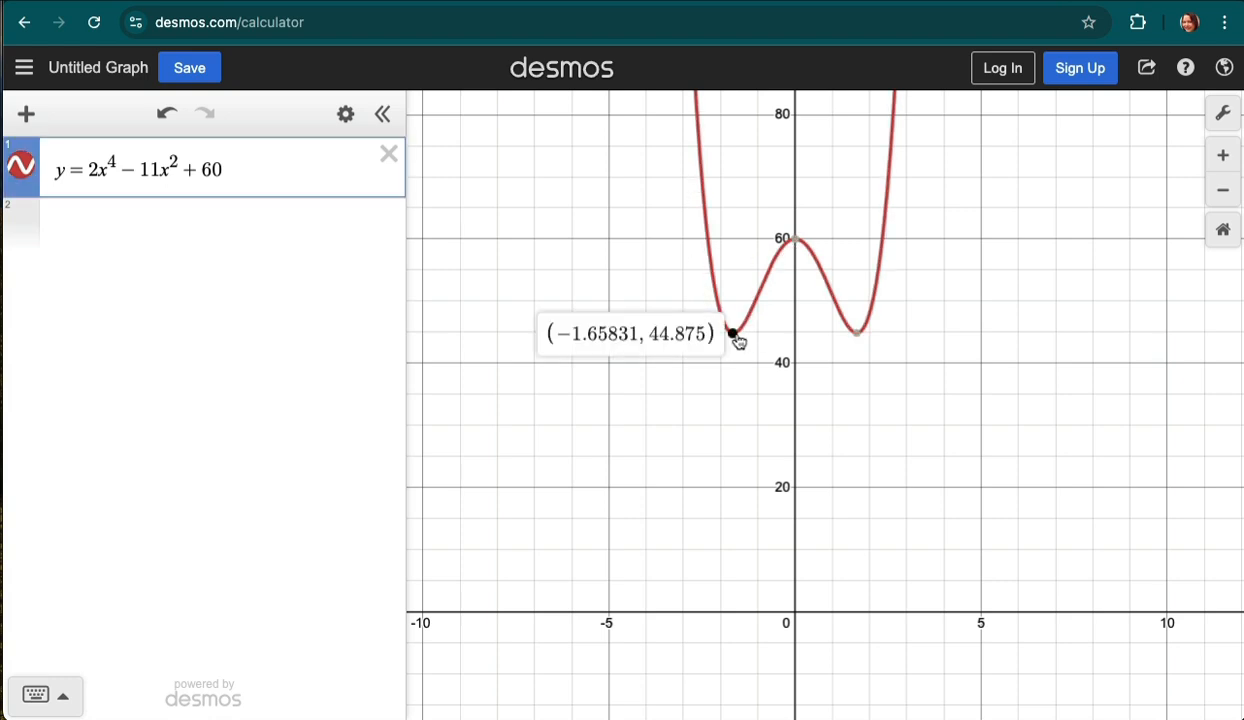
mouse_move(805, 258)
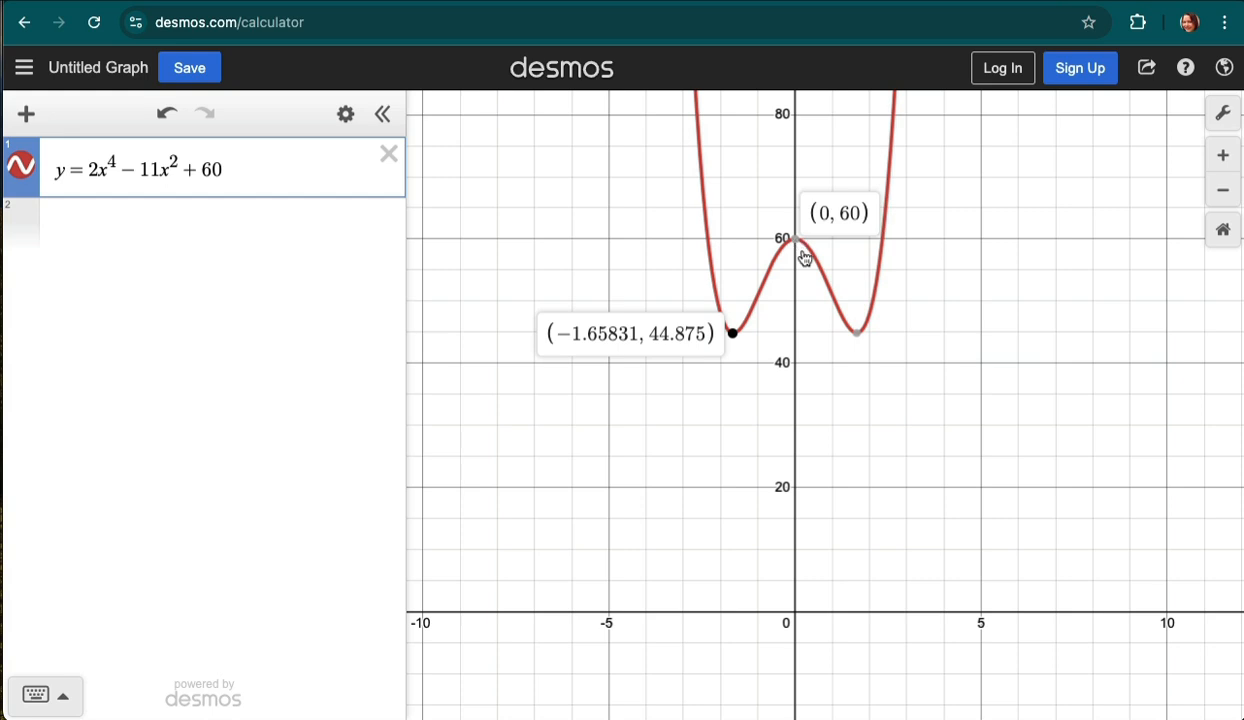
mouse_move(863, 340)
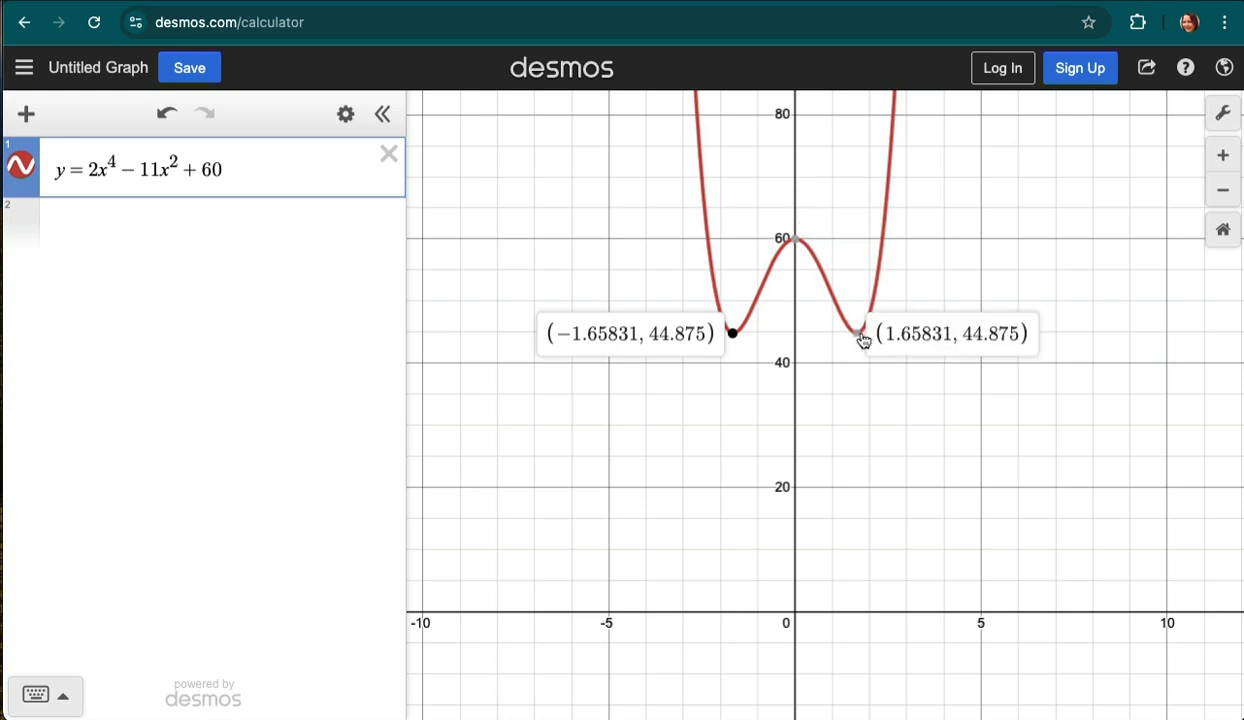
click(796, 240)
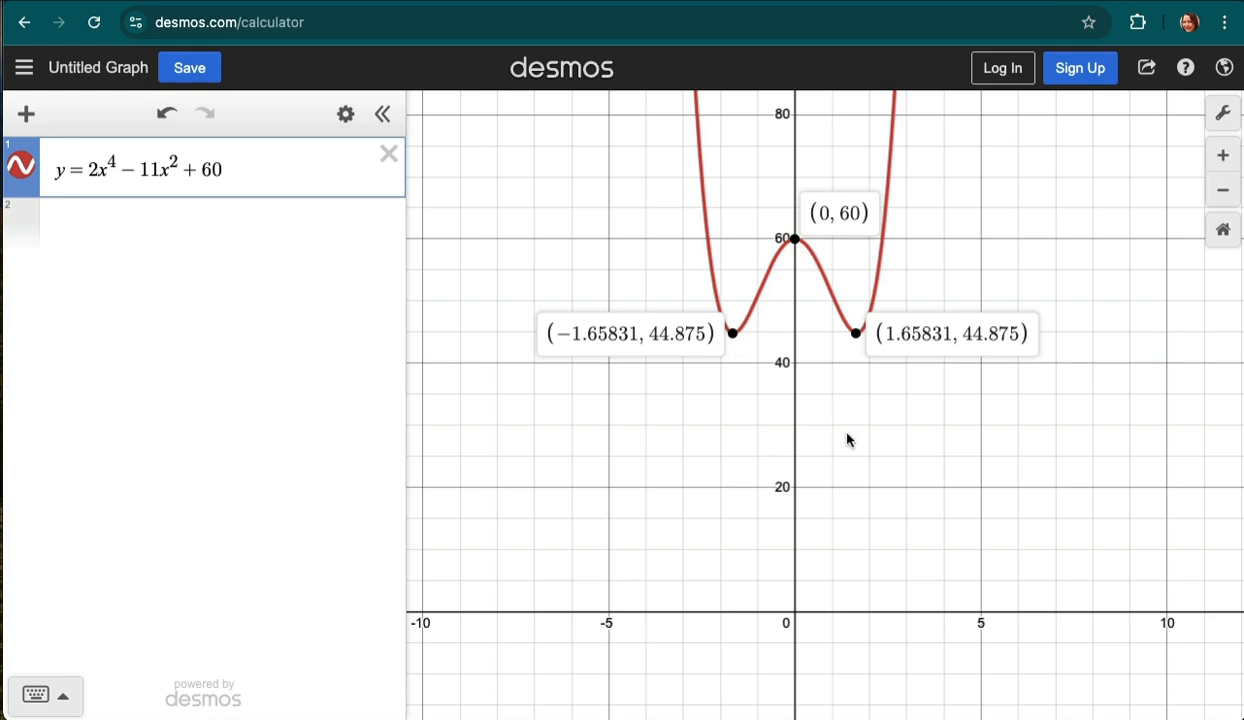
click(733, 334)
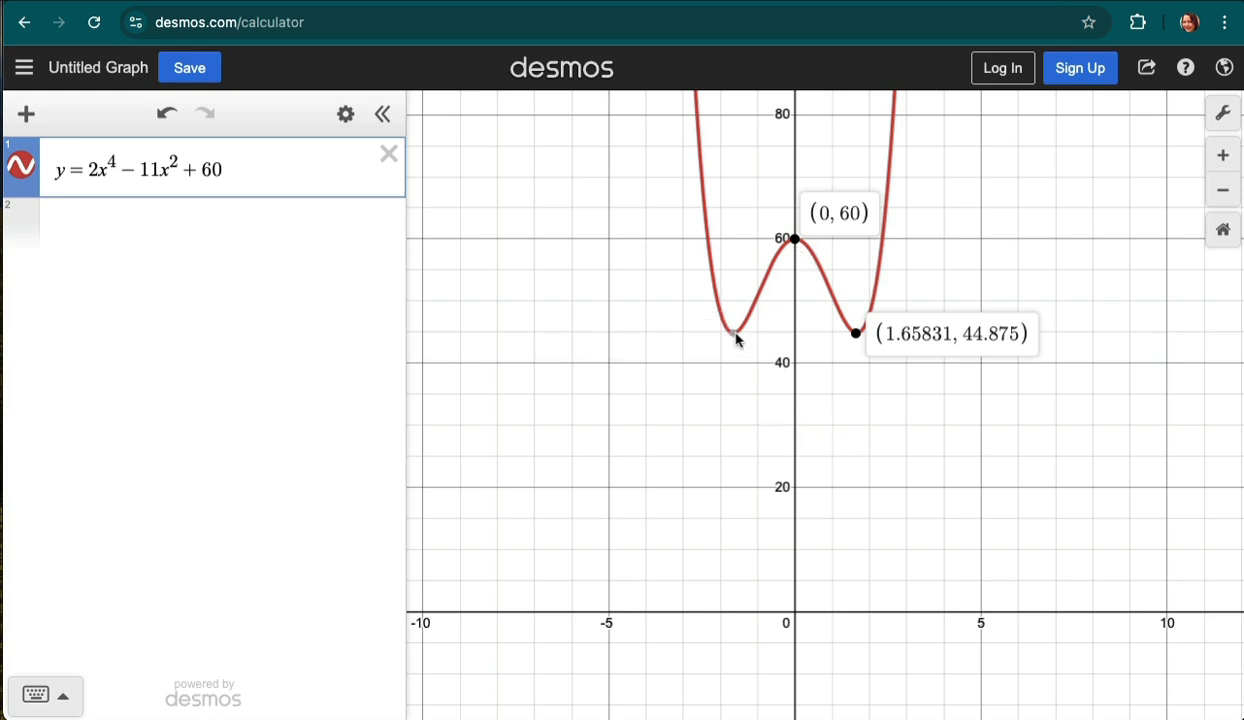
click(795, 241)
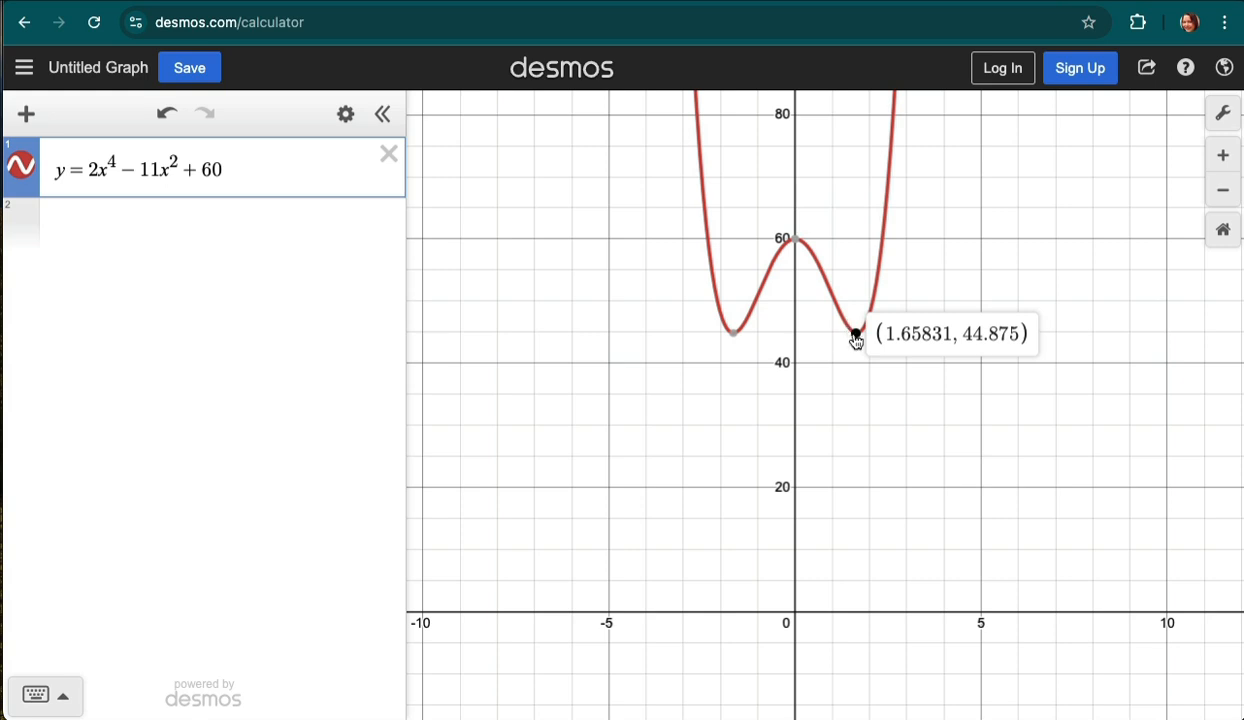
click(855, 334)
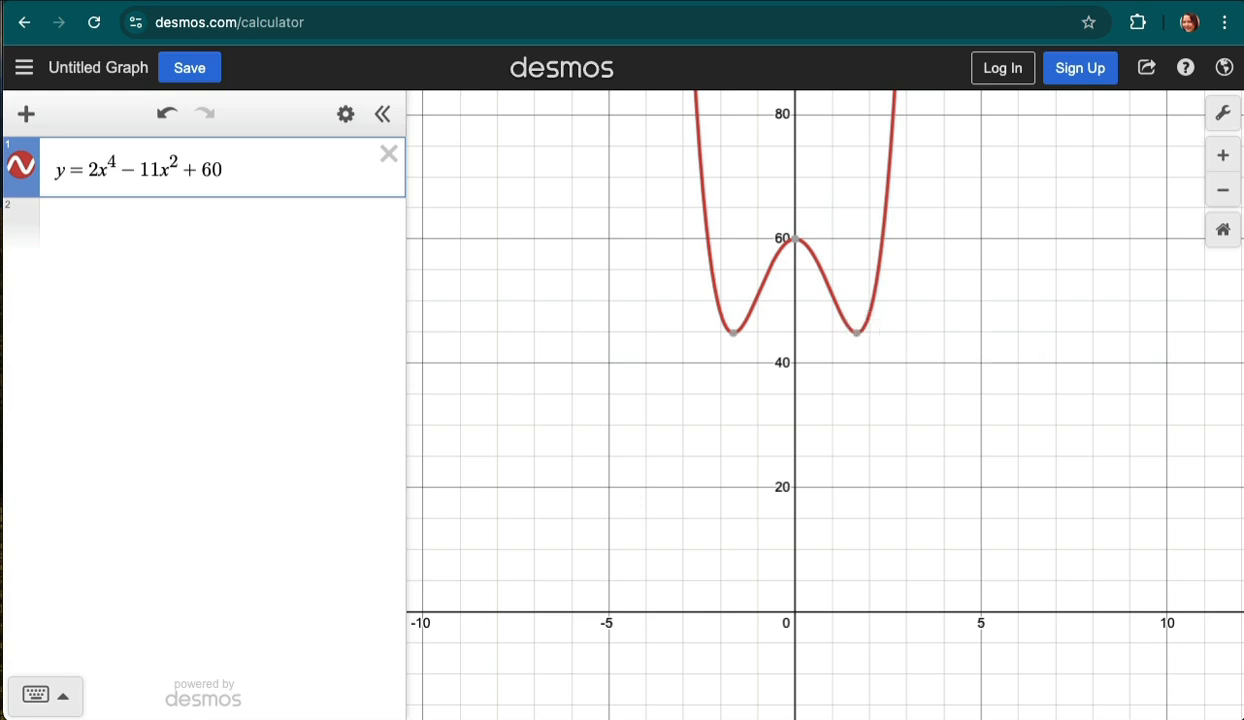
Step: Switch to the Word document and add the answer "No." after the question about the function's zeros
drag(1243, 425, 553, 238)
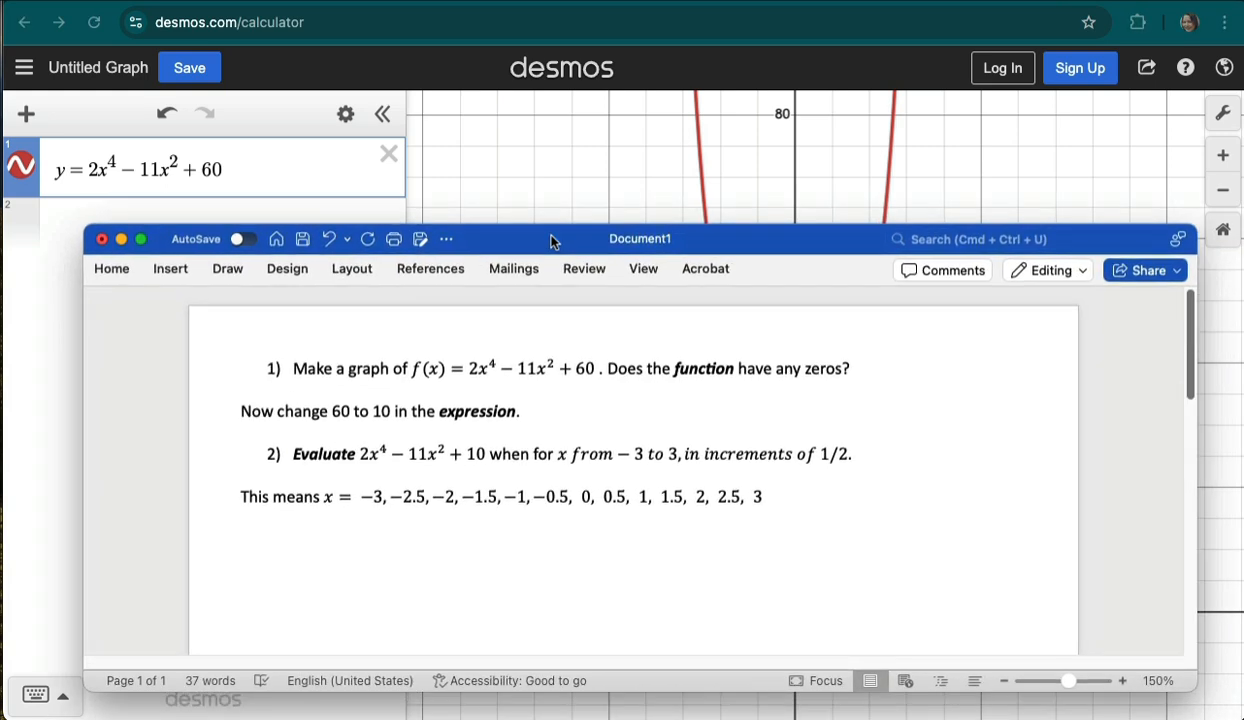
drag(850, 366, 598, 362)
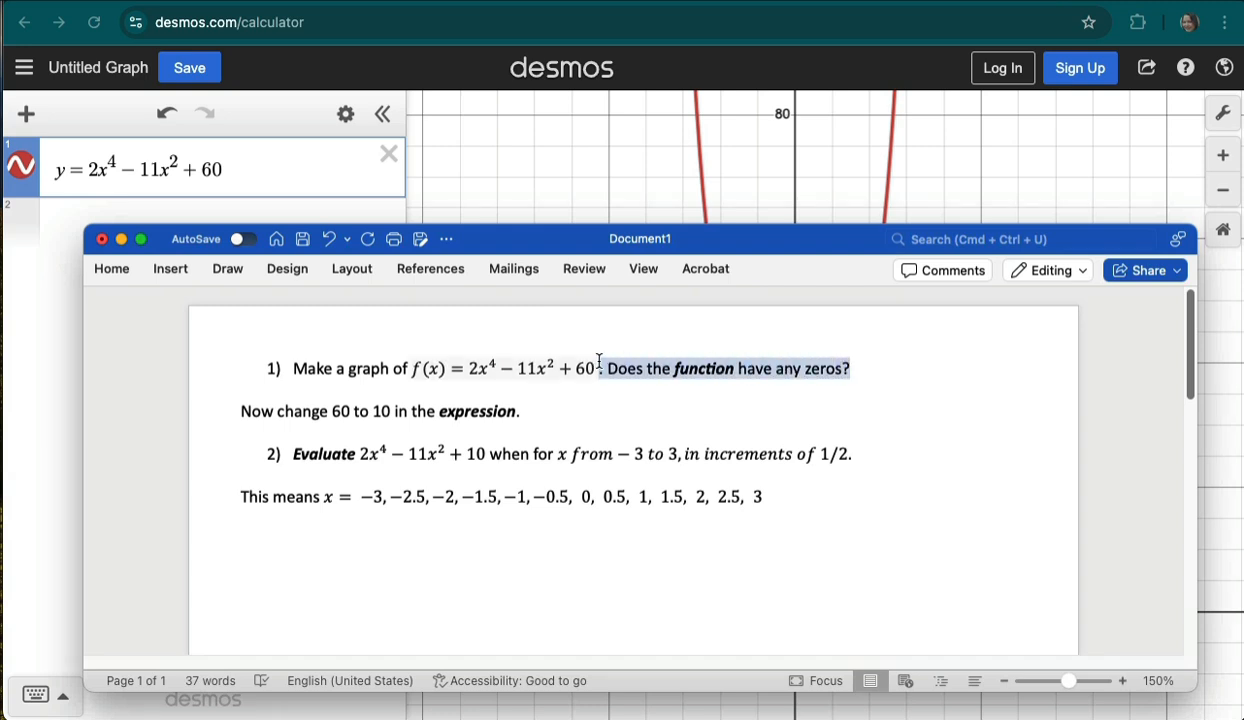
click(877, 371)
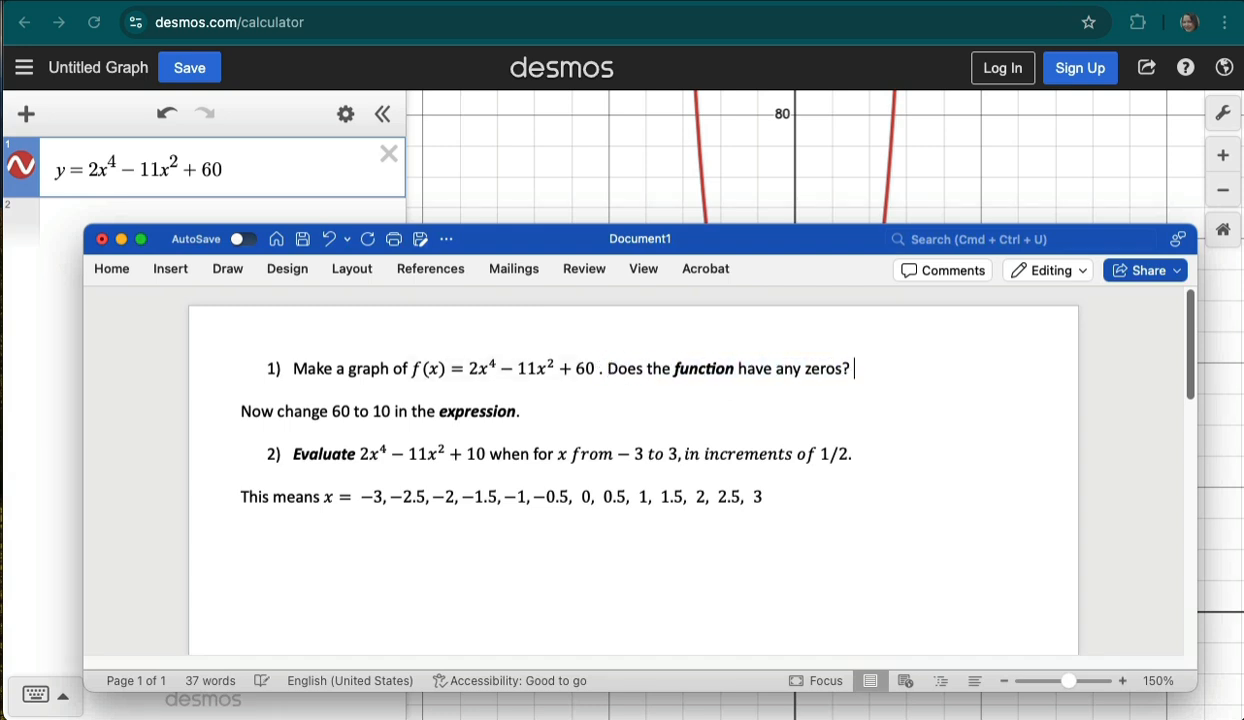
text(No.)
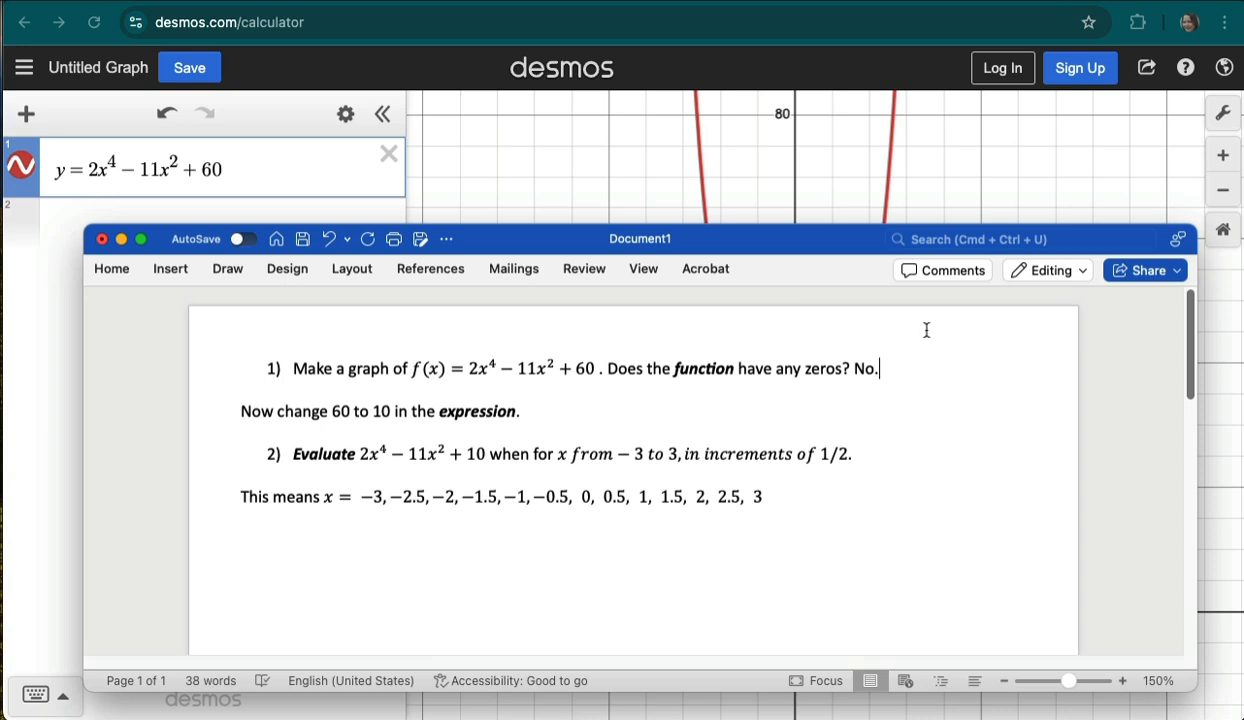
Step: Highlight the instruction to change 60 to 10 in the expression and move the Word document off the Desmos graph
drag(240, 411, 541, 413)
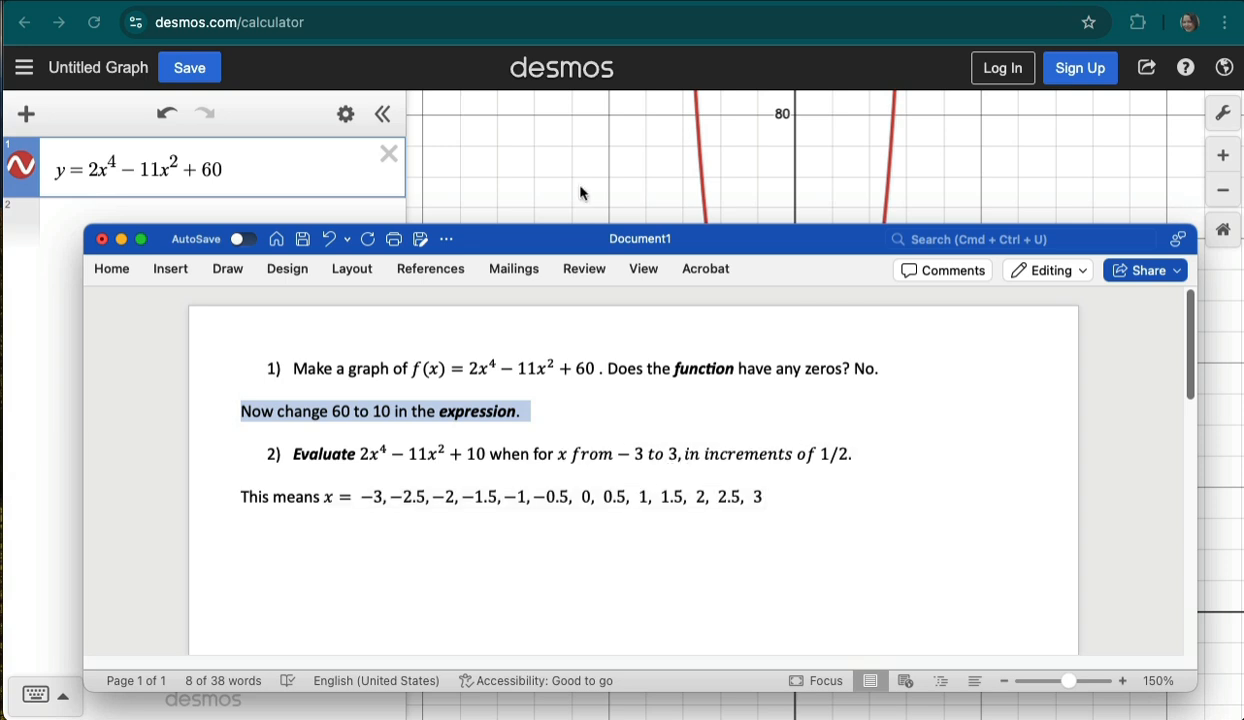
drag(519, 238, 515, 226)
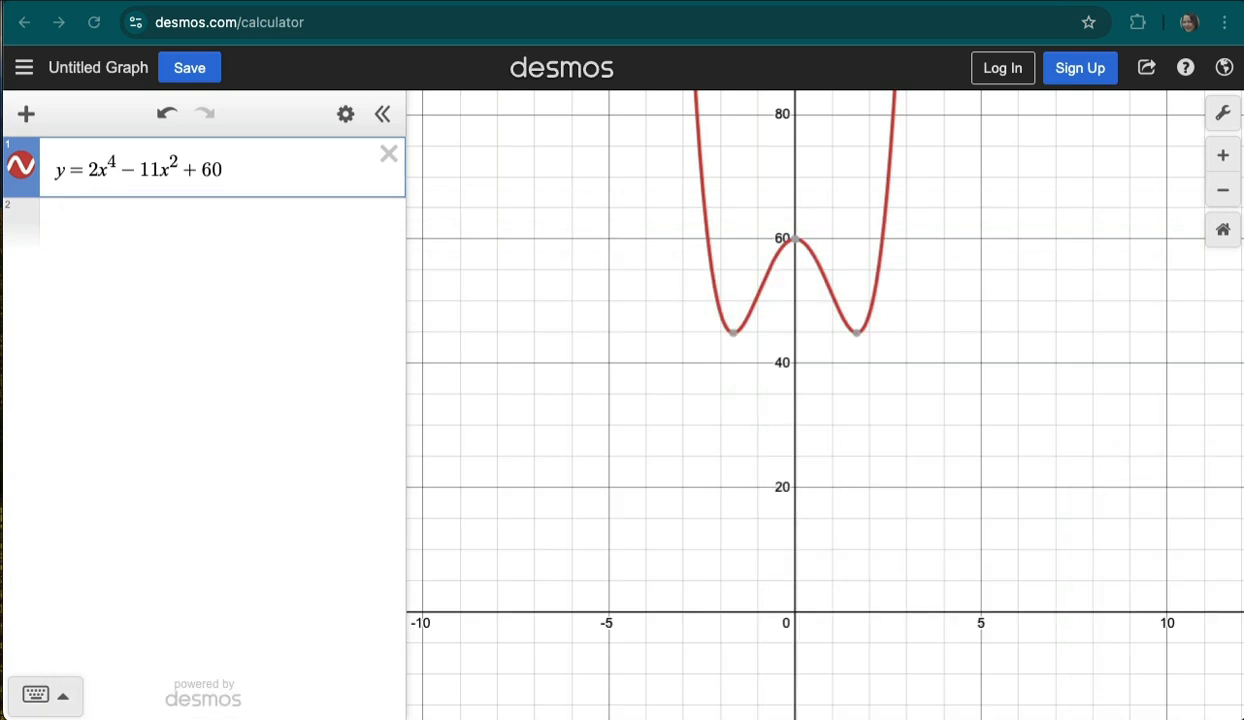
Step: Change the constant term of the function from 60 to 10 and frame the curve around its x-axis crossings
click(216, 171)
key(BackSpace)
text(1)
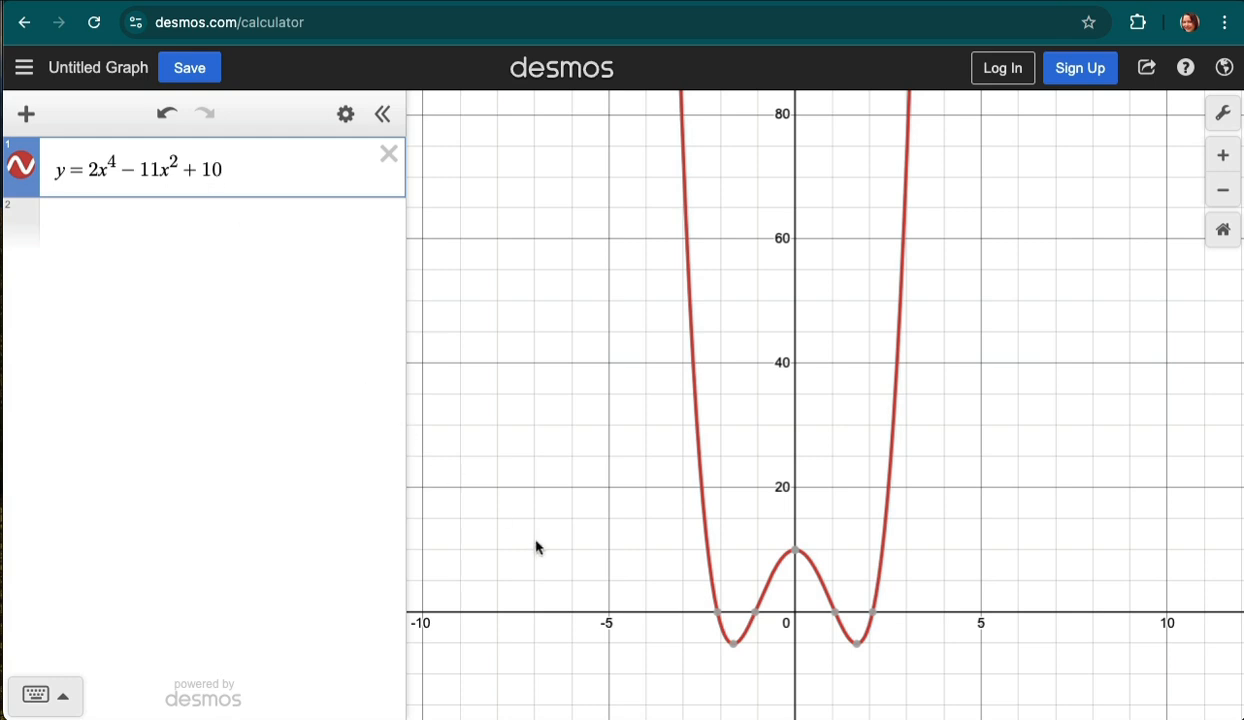
drag(539, 561, 545, 506)
scroll(545, 411, up, 5)
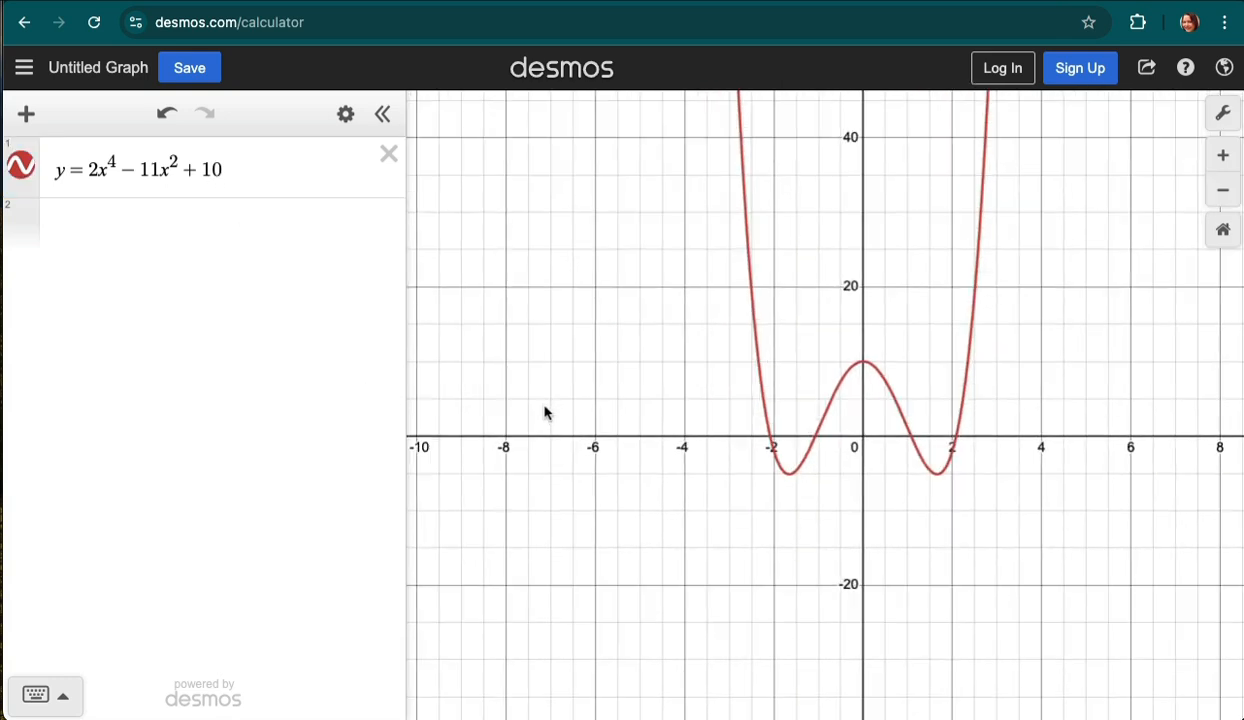
drag(651, 351, 502, 385)
scroll(551, 374, up, 3)
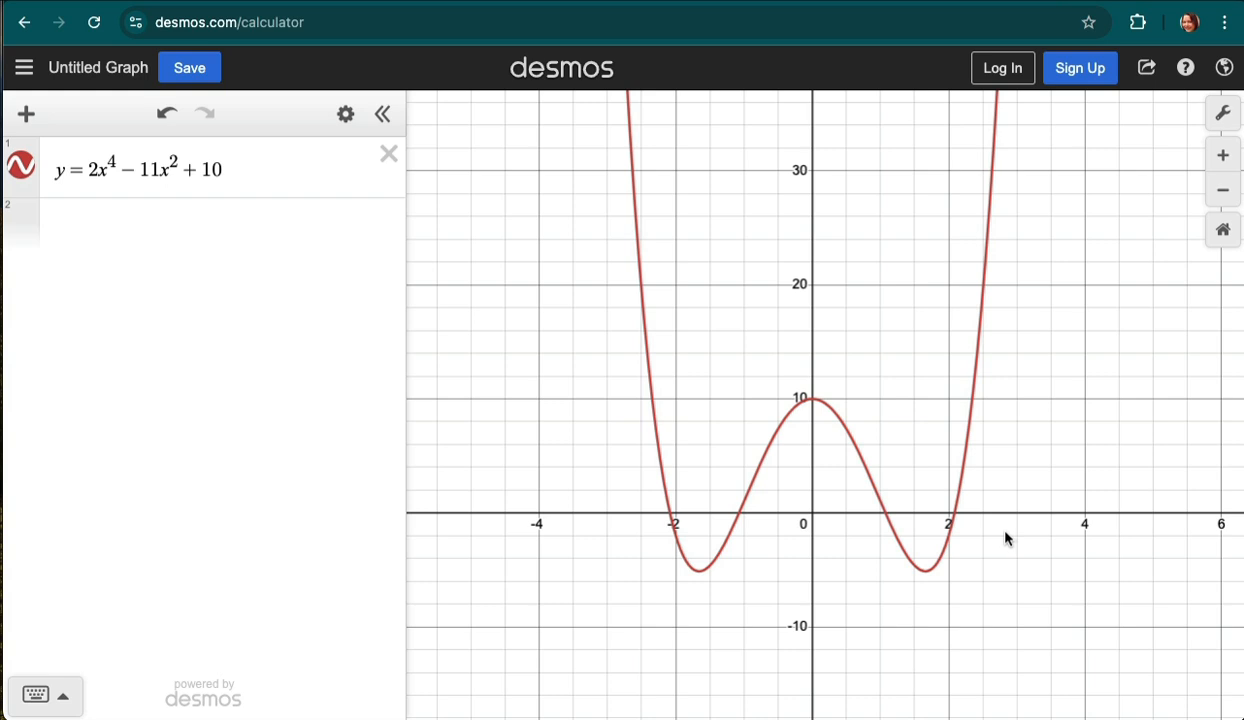
Step: Create a table of values from the expression y = 2x^4 − 11x^2 + 10
click(262, 173)
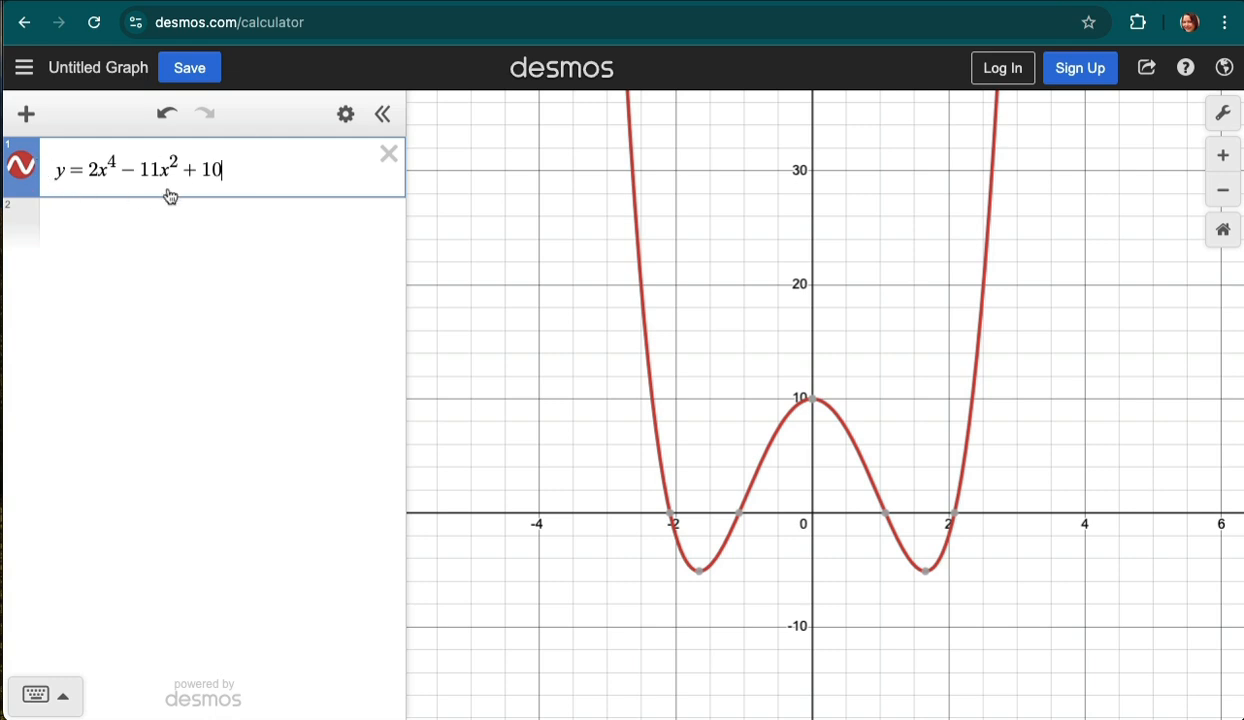
click(348, 116)
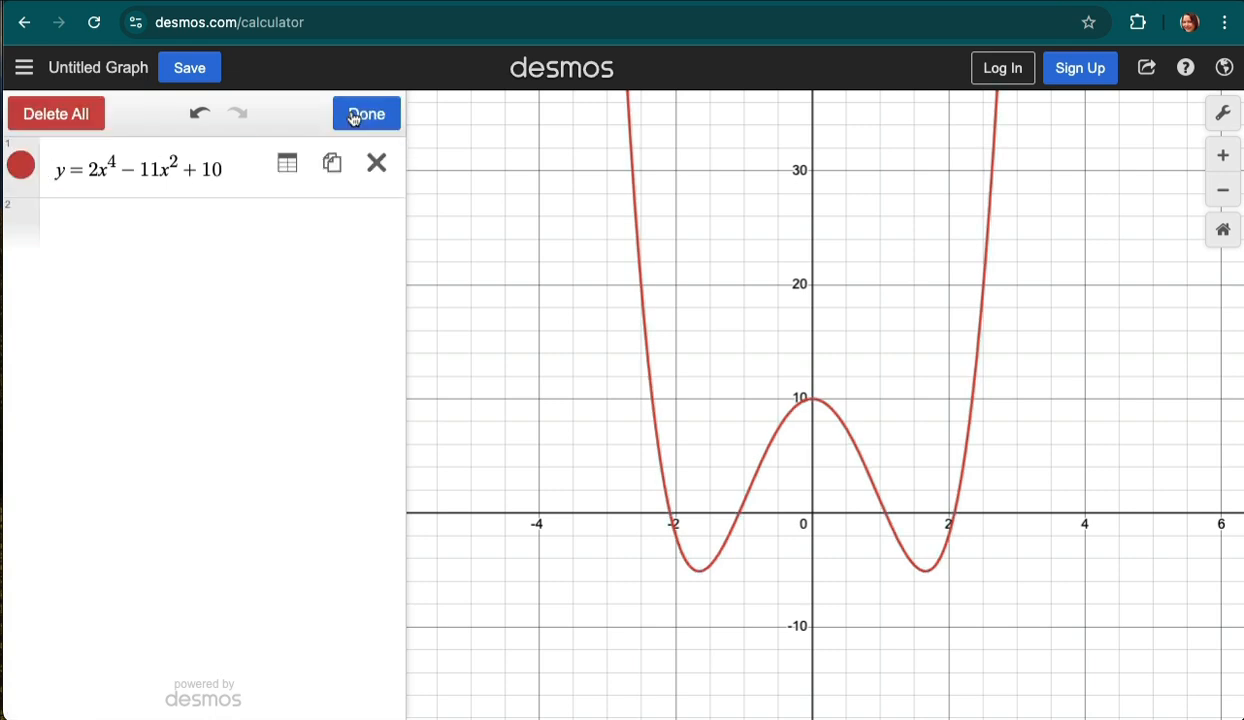
click(288, 165)
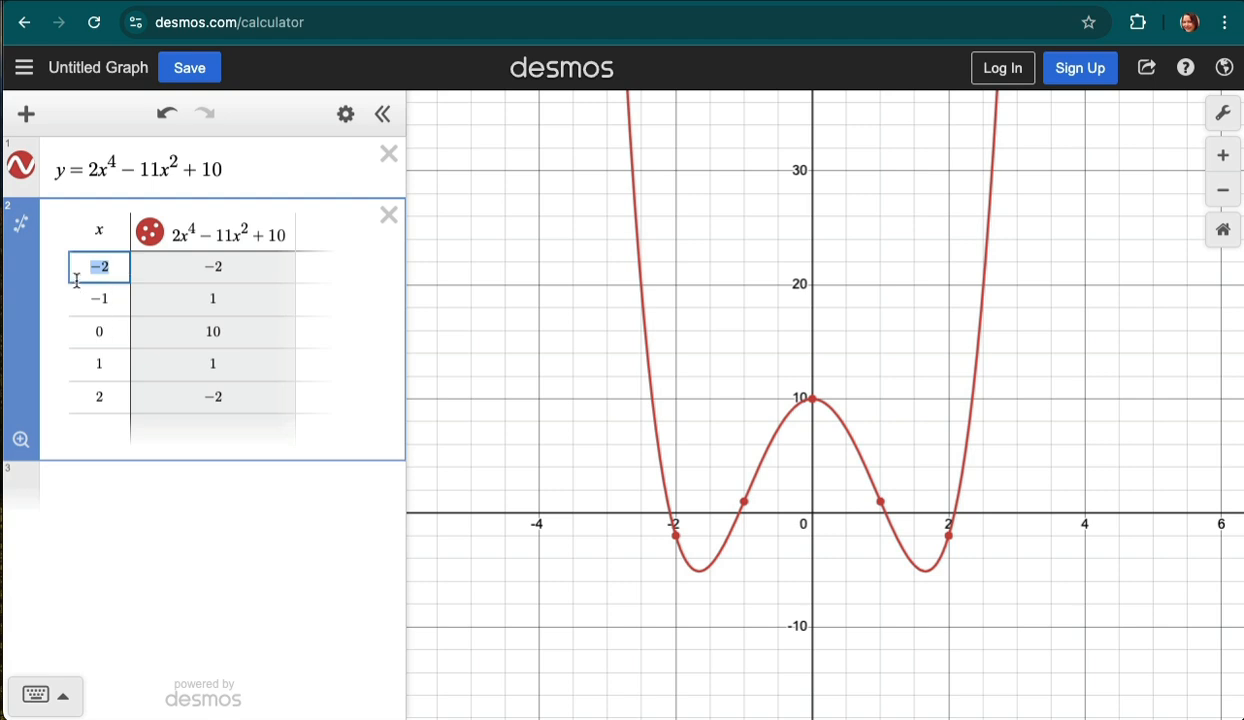
Step: Set the first three x-values of the table to −3, −2.5 and −2
text(-3)
key(Return)
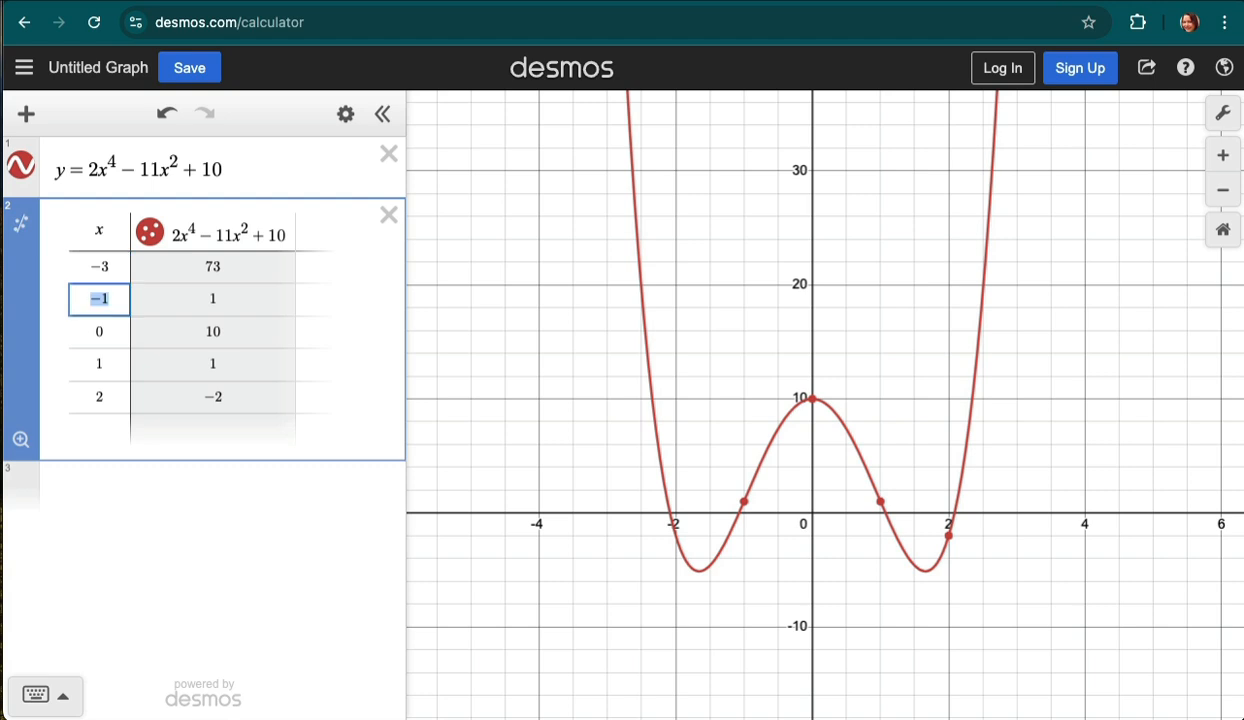
text(-2)
text(.)
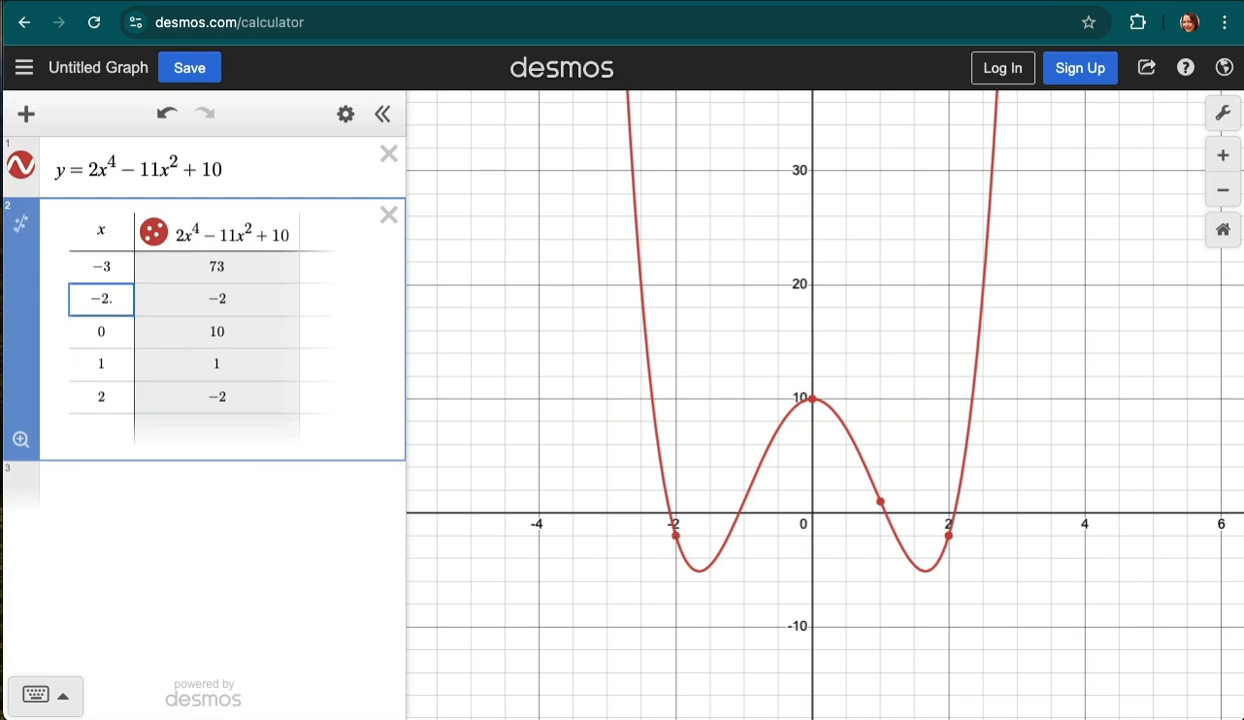
text(5)
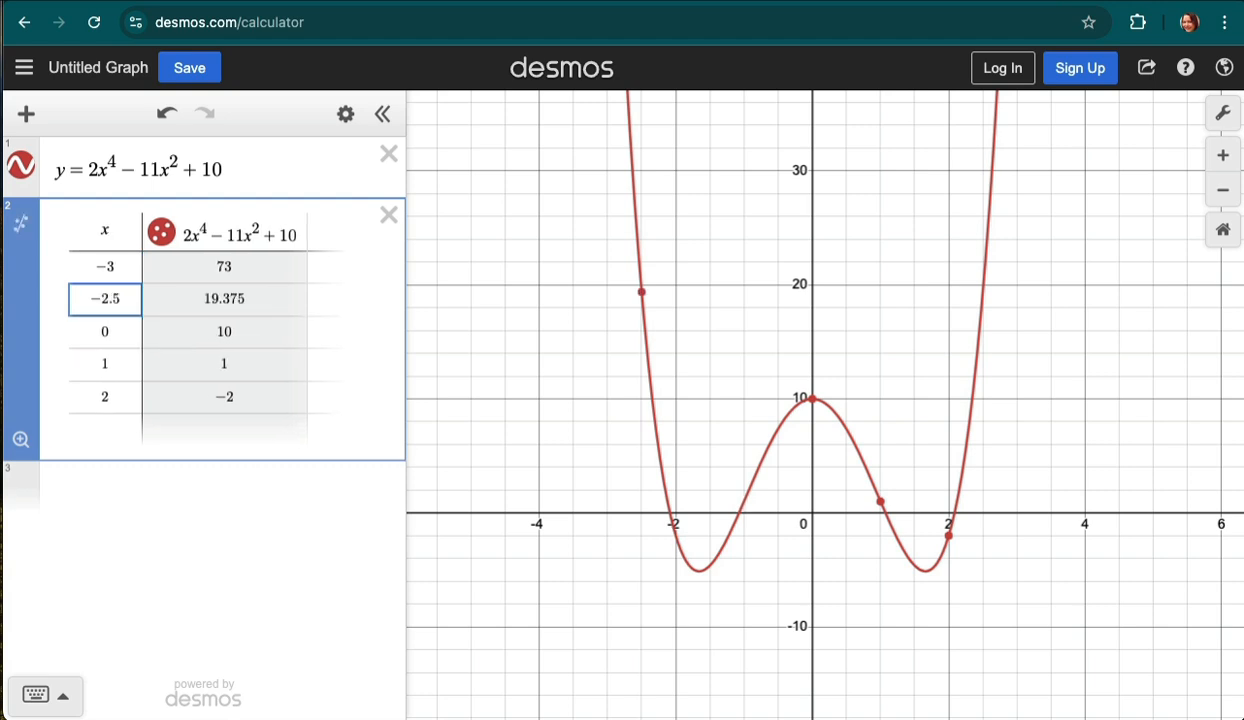
key(Return)
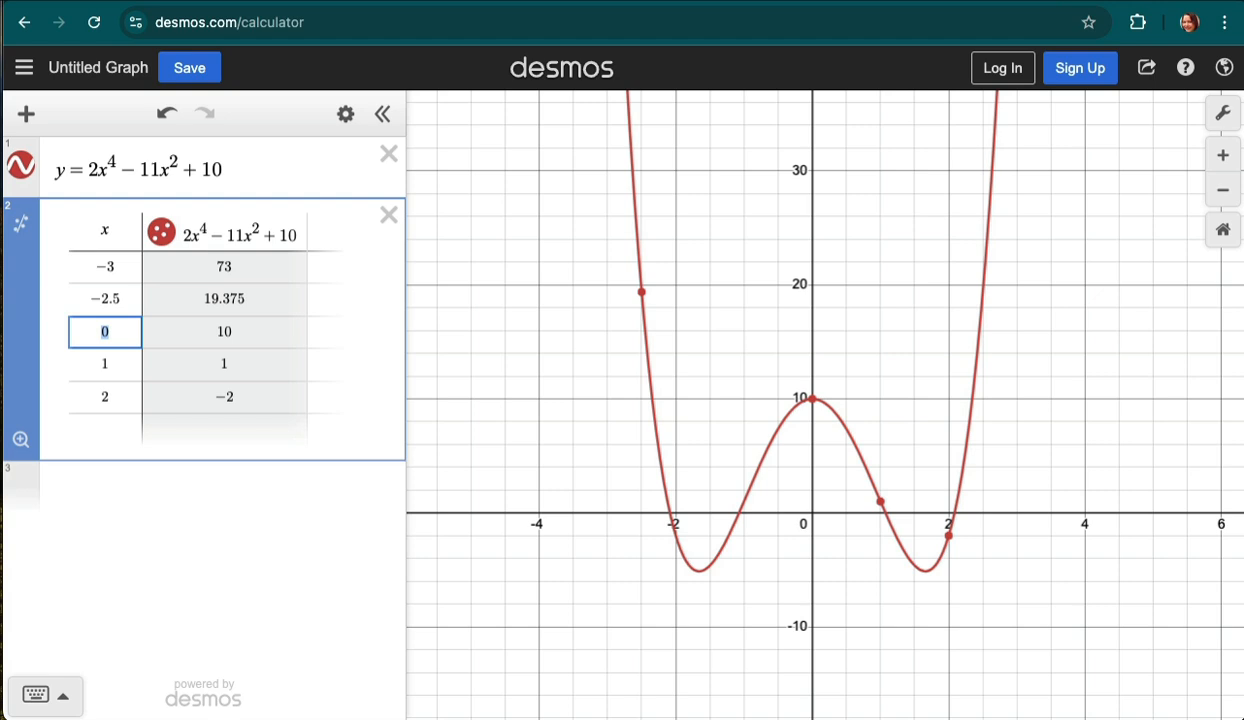
text(-2)
key(Return)
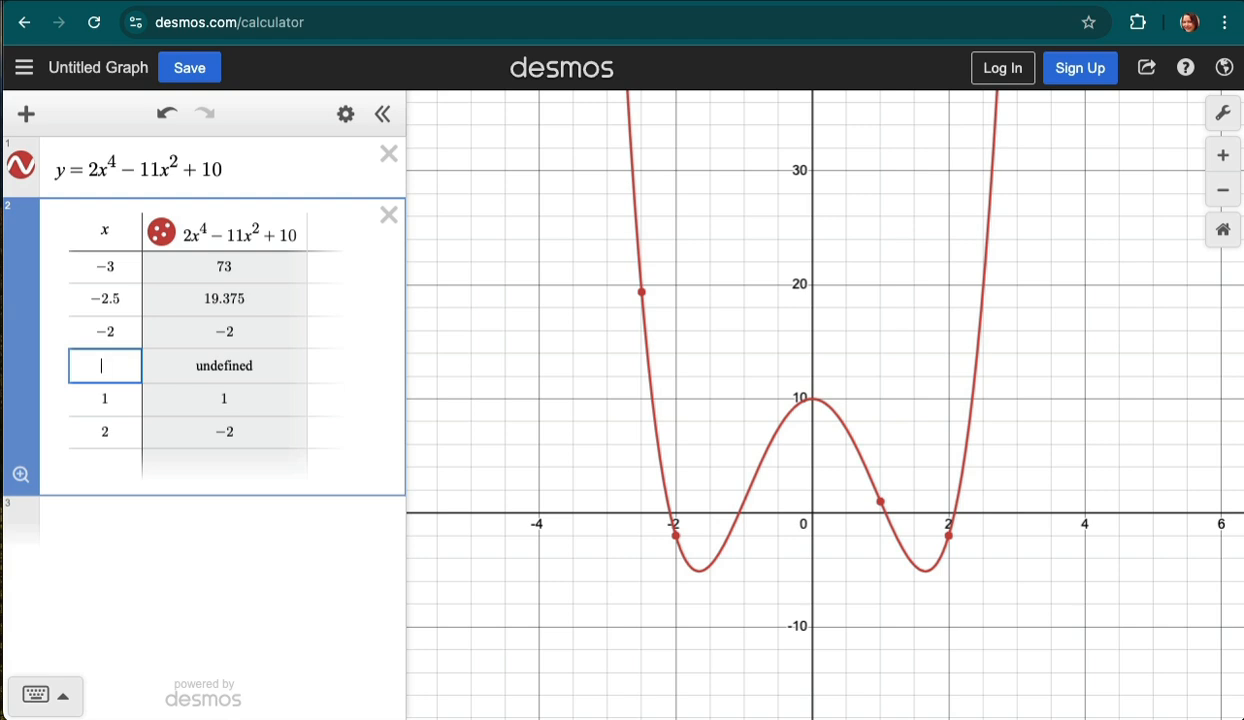
Step: Remove all table rows below x = −2, including the blank ones
double_click(119, 326)
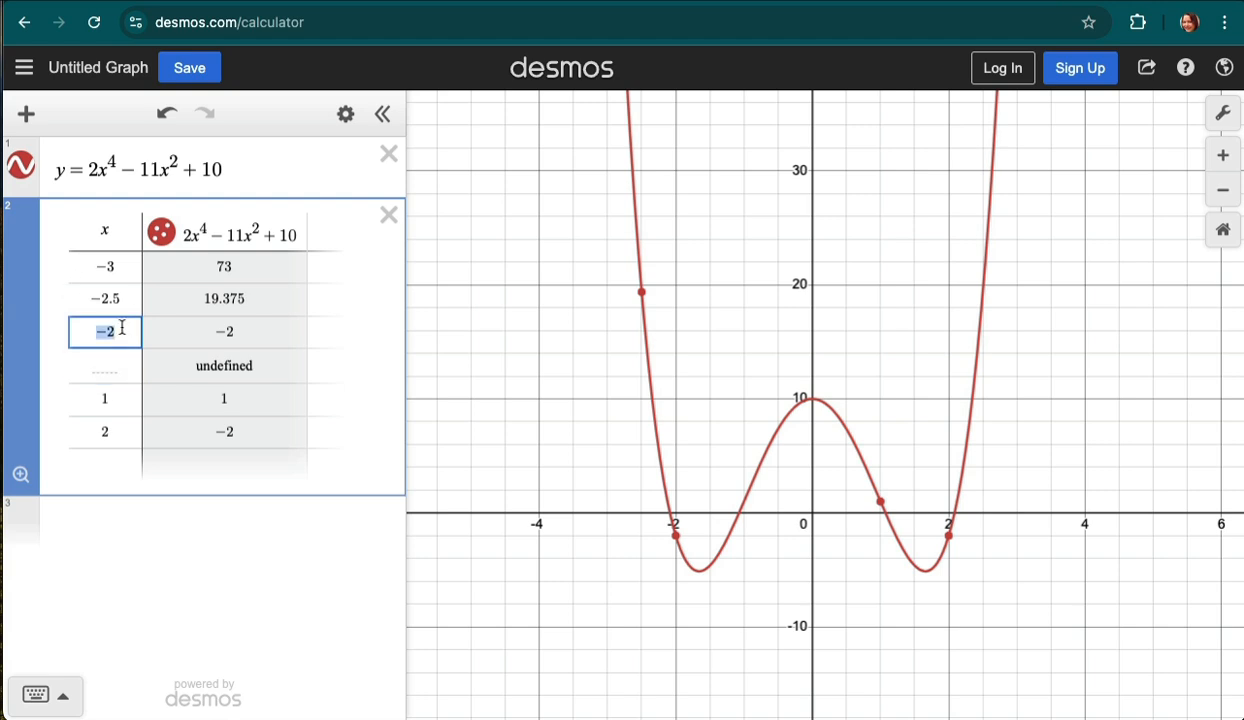
key(Return)
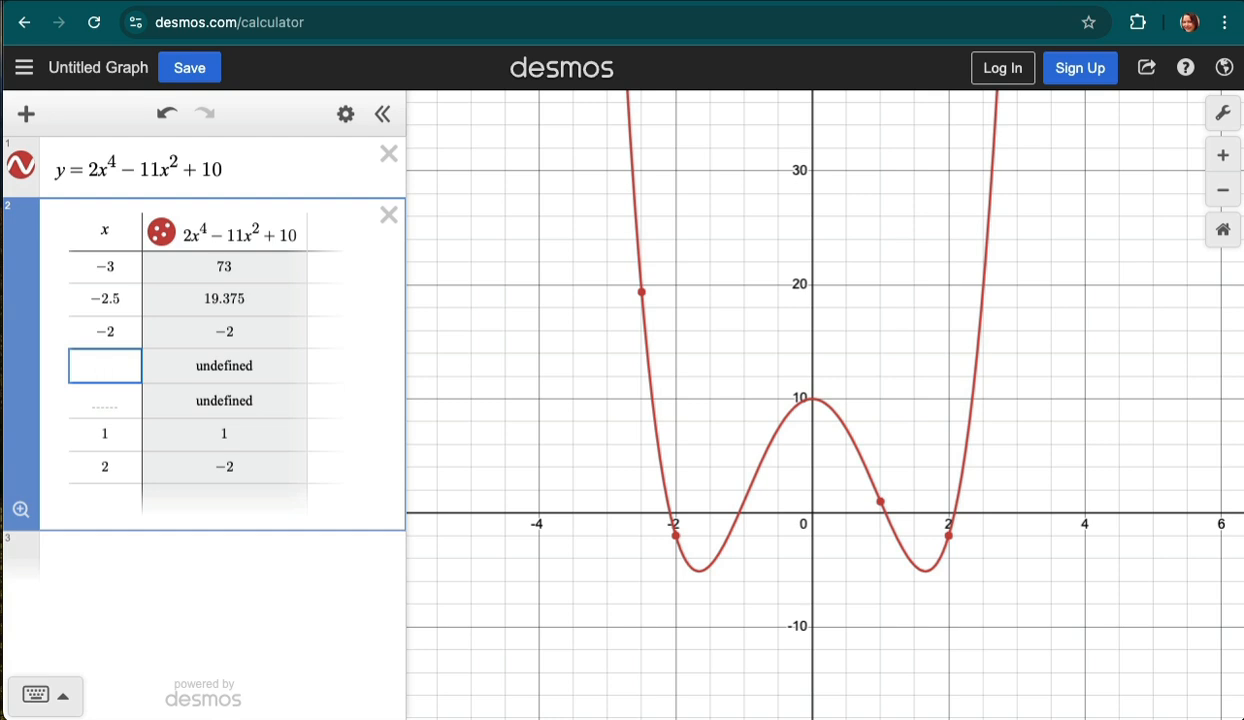
double_click(120, 466)
key(BackSpace)
key(BackSpace)
key(BackSpace)
key(BackSpace)
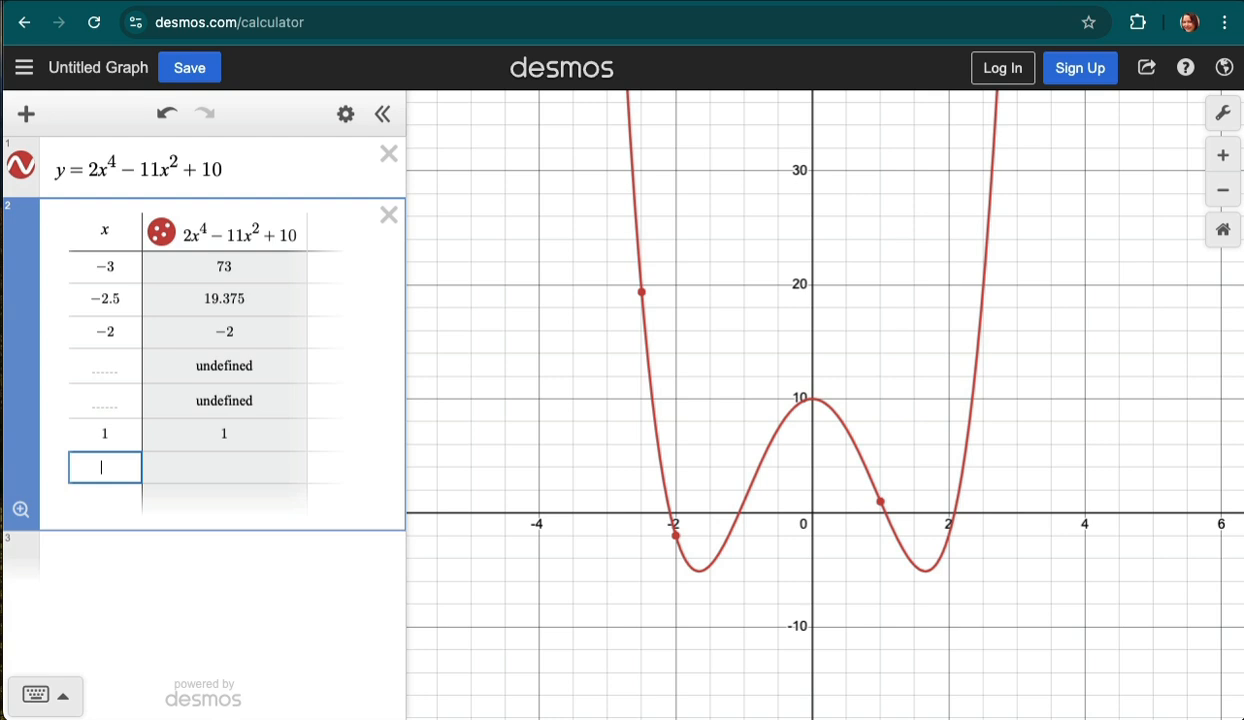
key(BackSpace)
key(BackSpace)
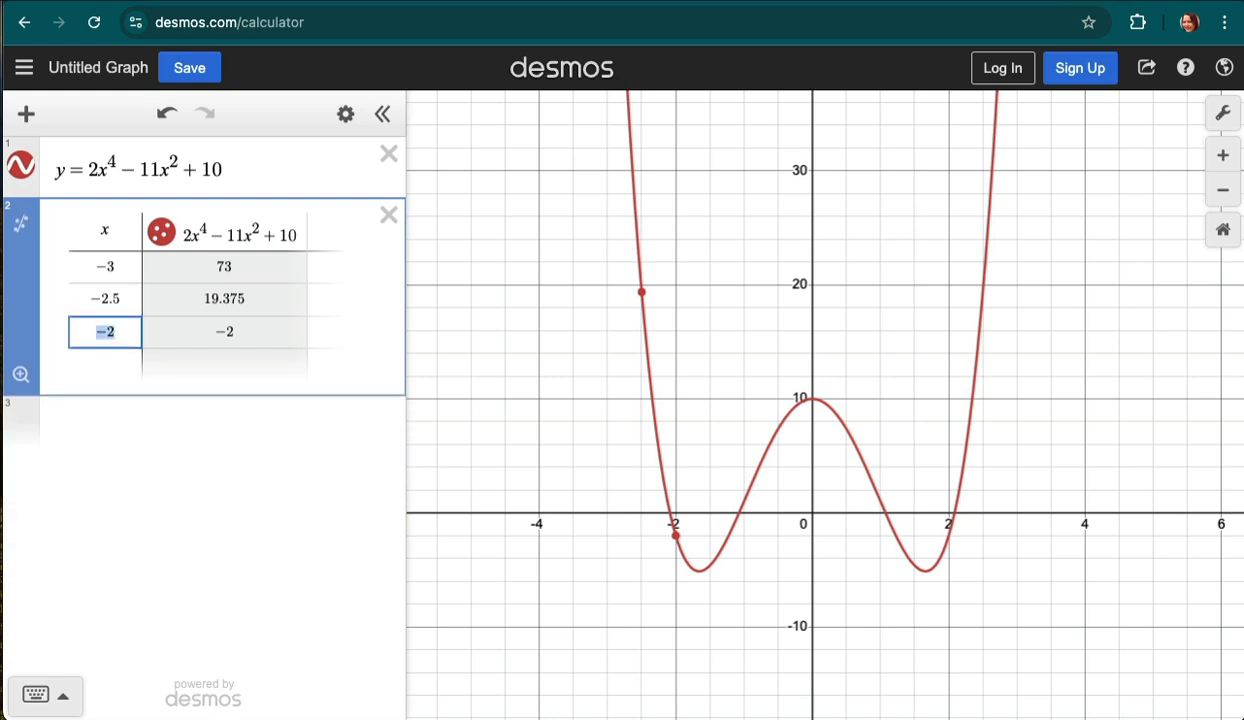
Step: Continue the table's x-values in steps of 0.5 from −1.5 up to 3
key(Return)
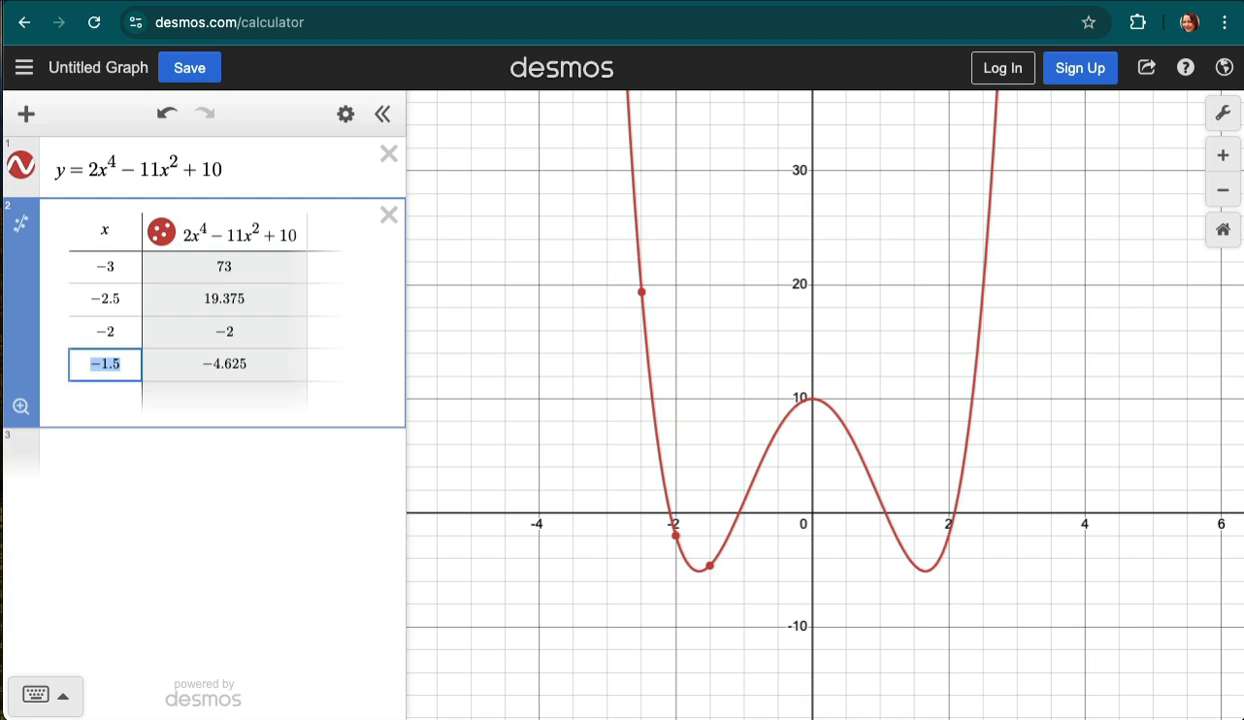
key(Return)
key(Return)
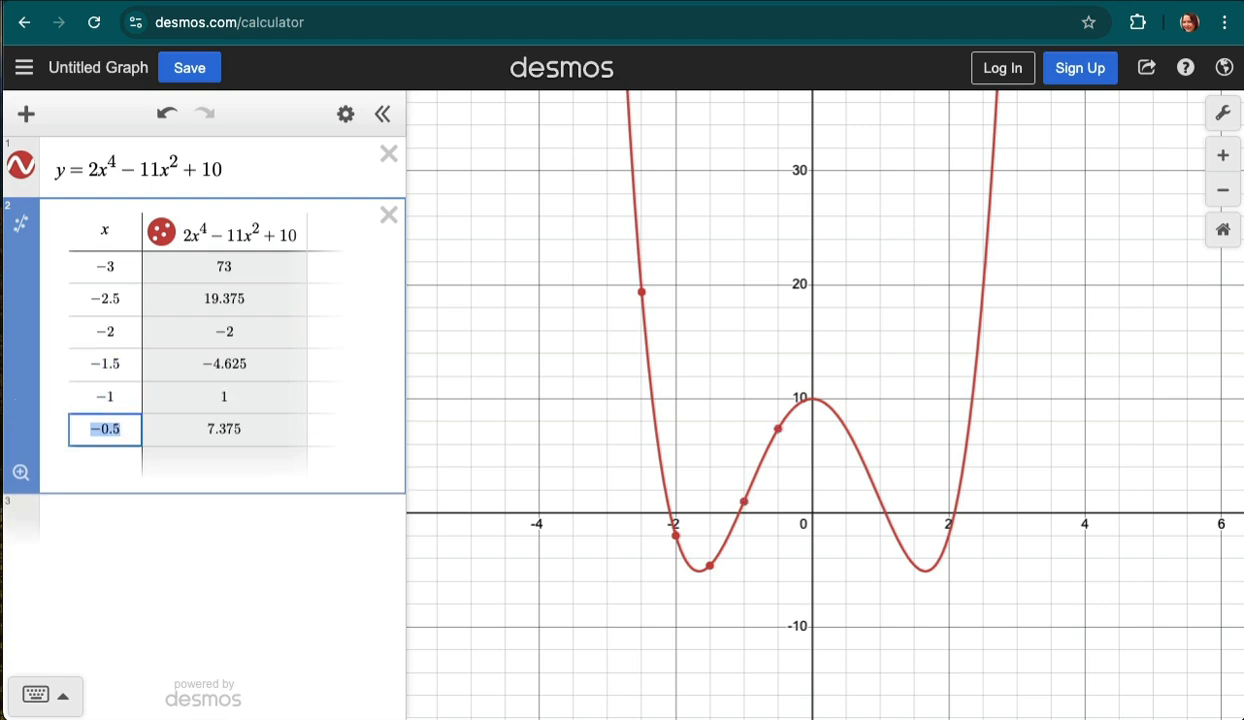
key(Return)
key(Return)
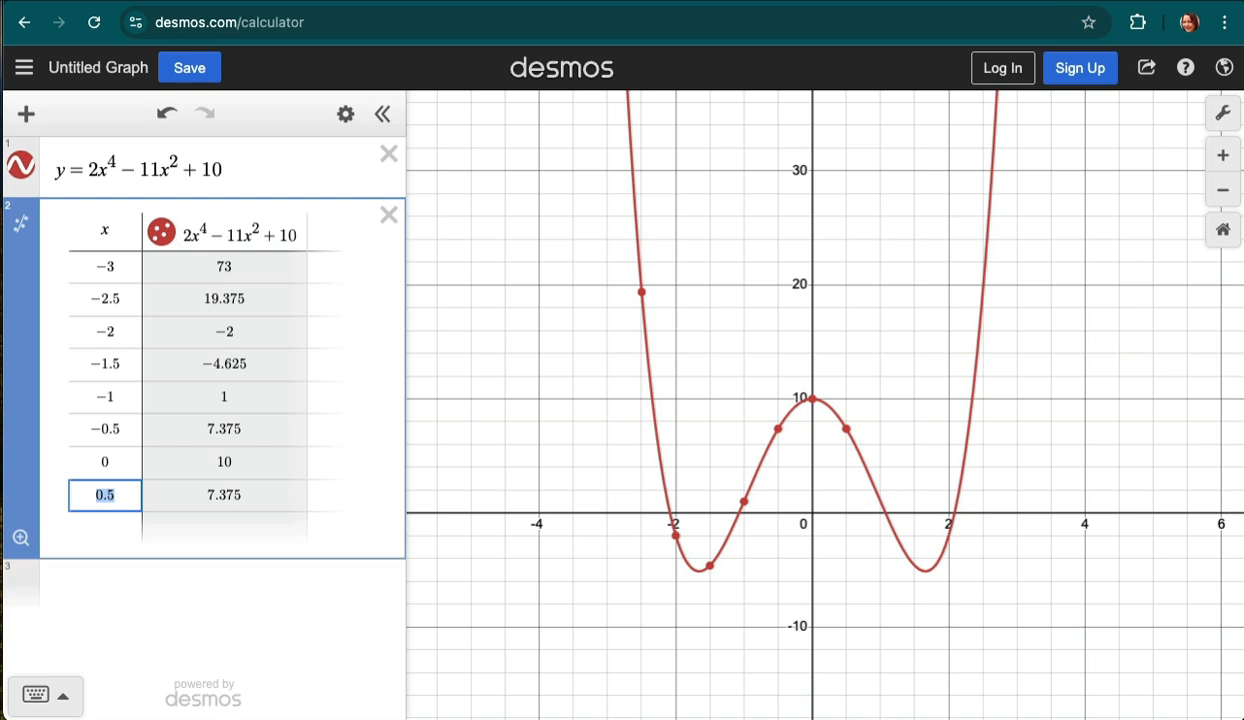
key(Return)
key(Return)
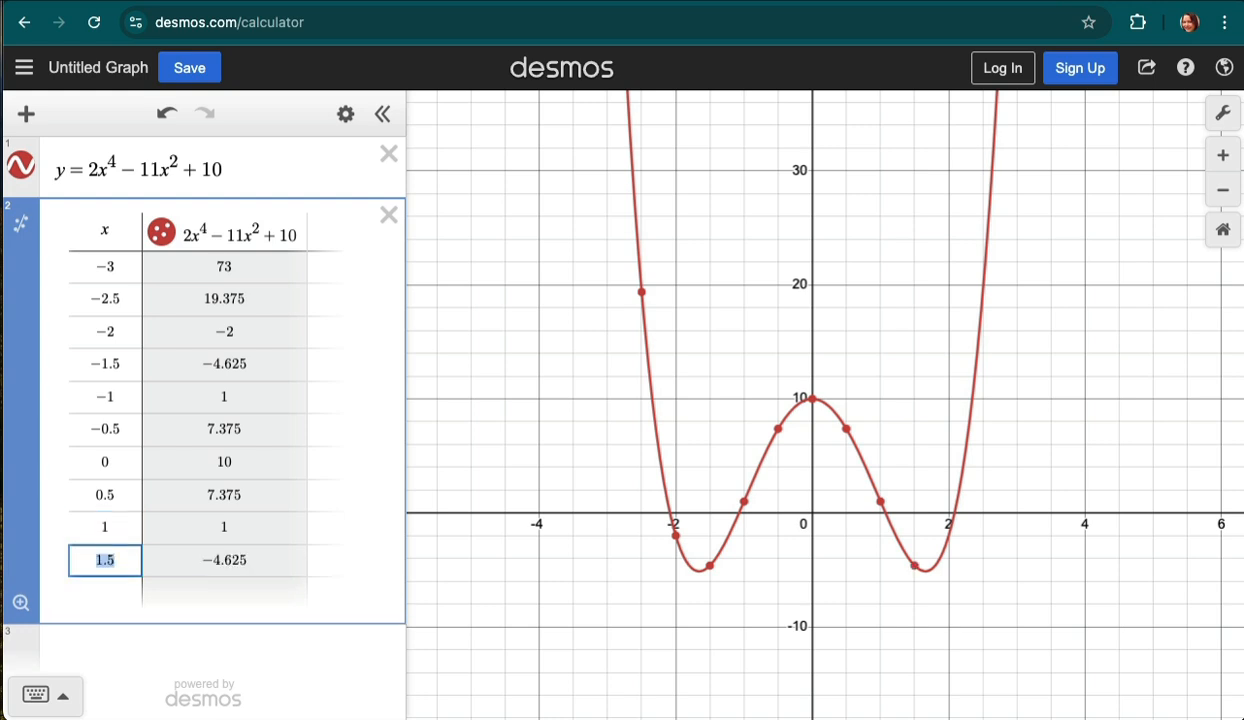
key(Return)
key(Return)
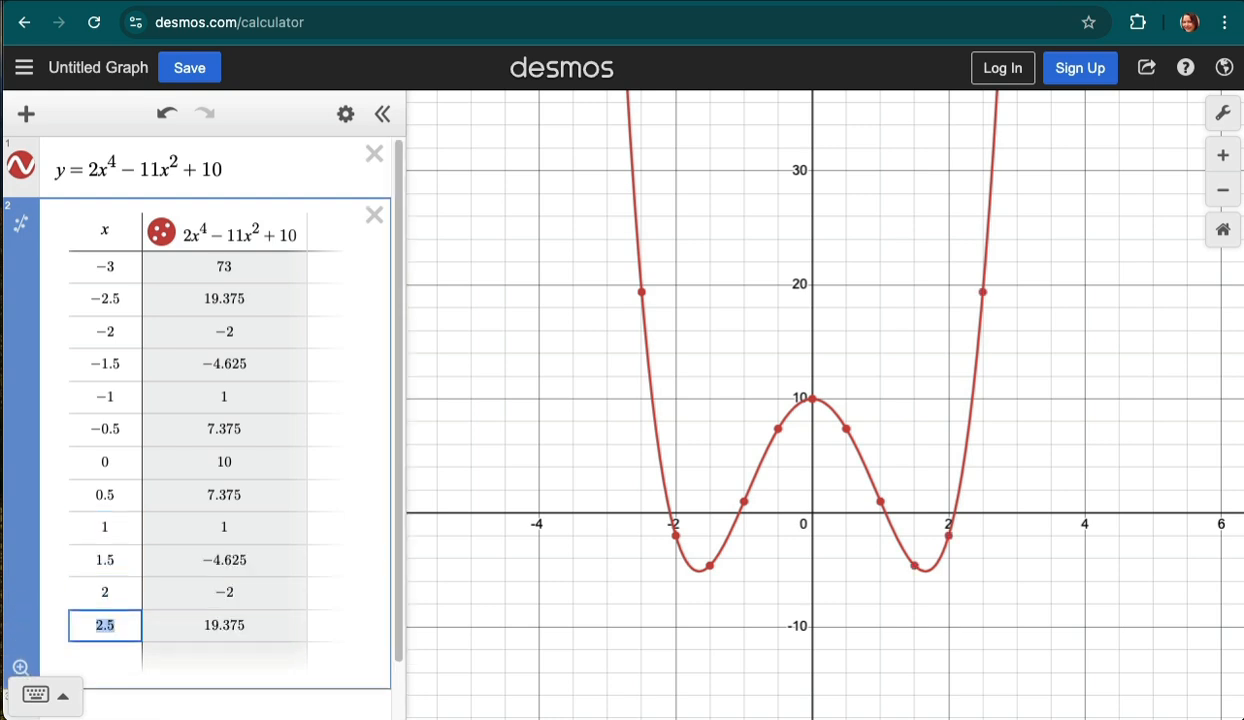
key(Return)
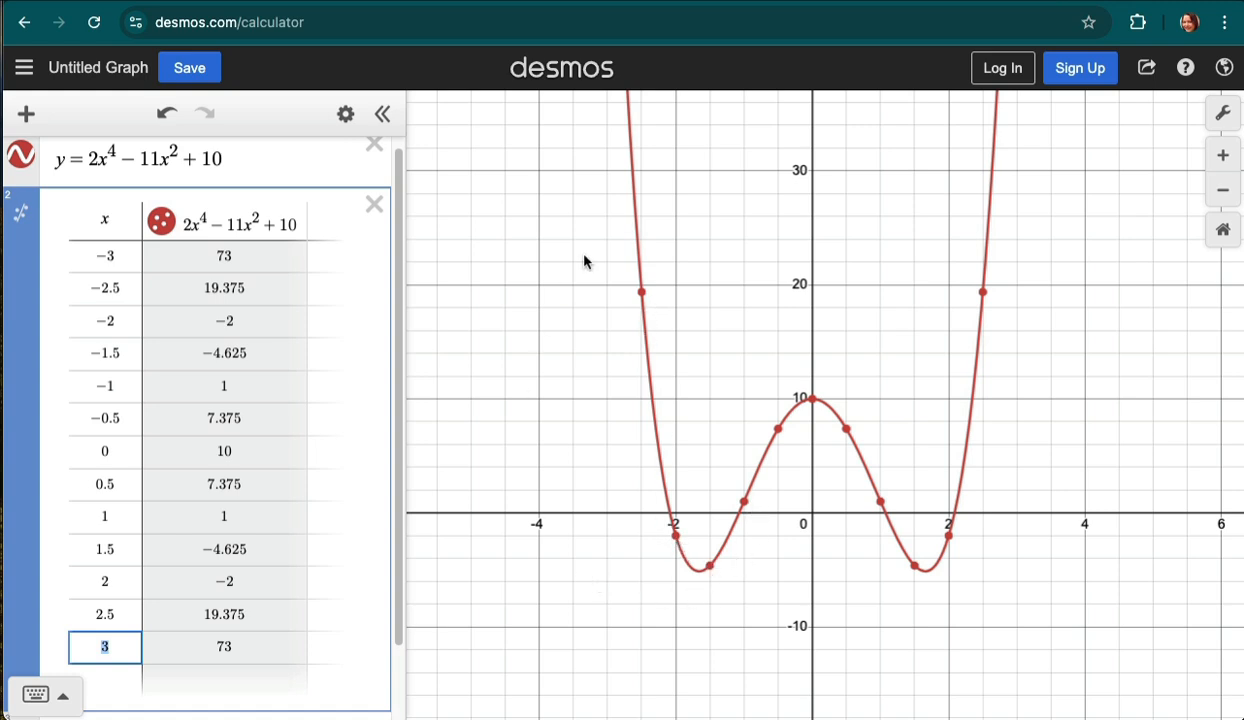
Step: Show the coordinates of the plotted table points at x = −2.5, −2, −1, 0, 1, 1.5 and 2.5
click(644, 293)
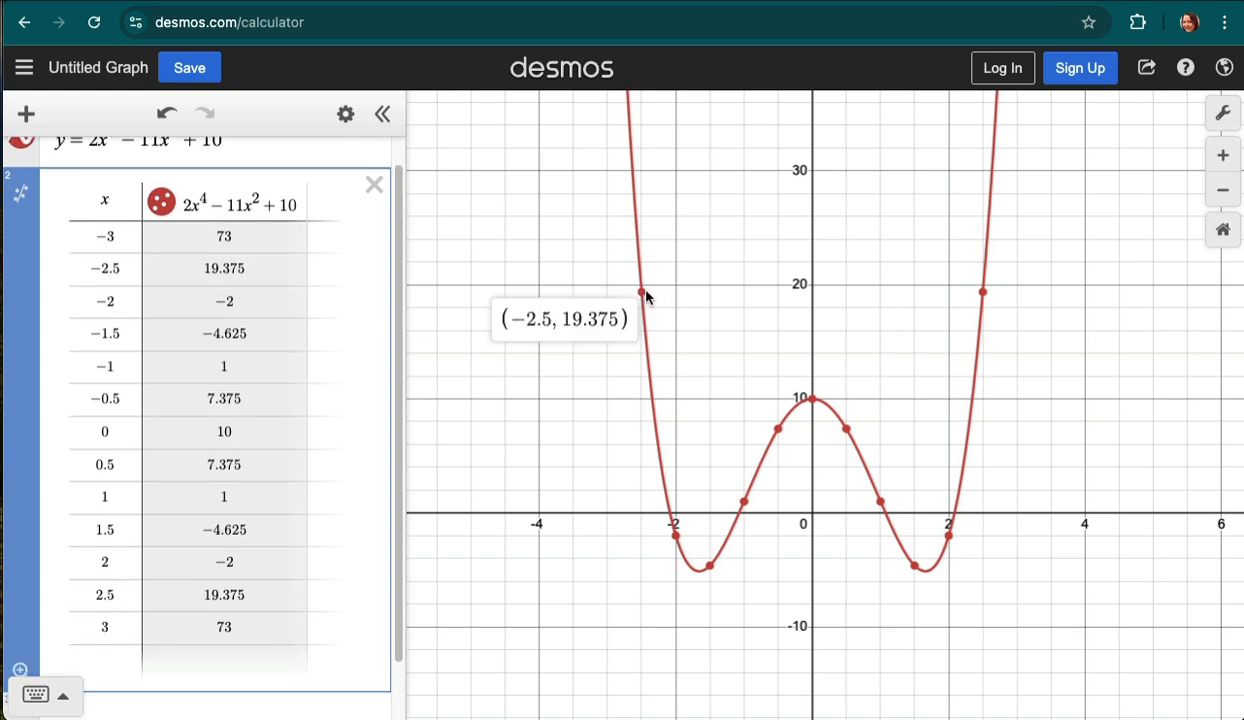
click(675, 537)
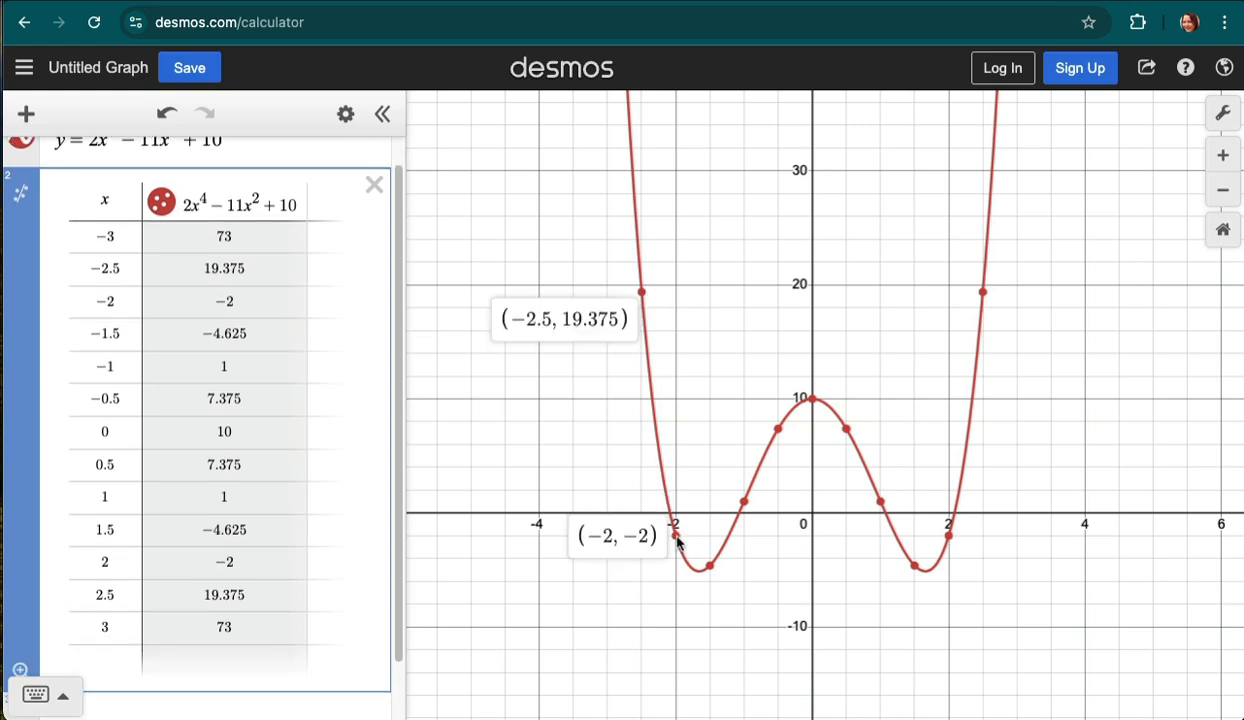
click(743, 500)
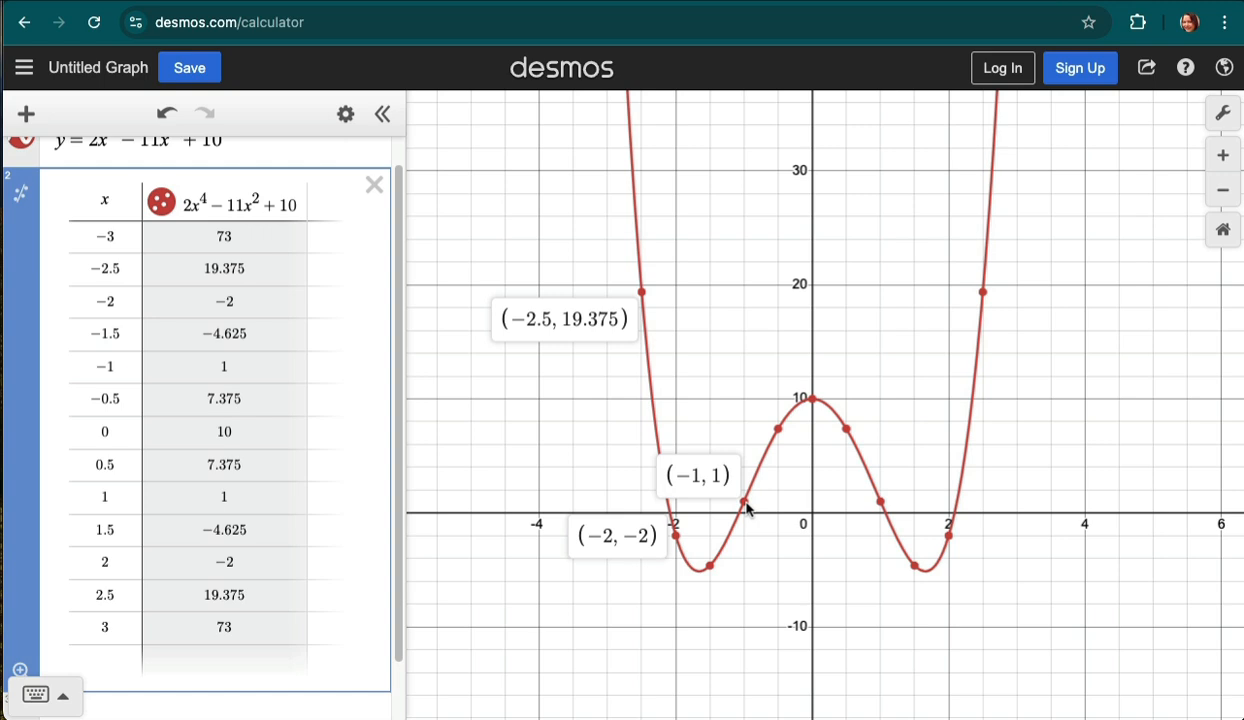
click(810, 398)
click(880, 501)
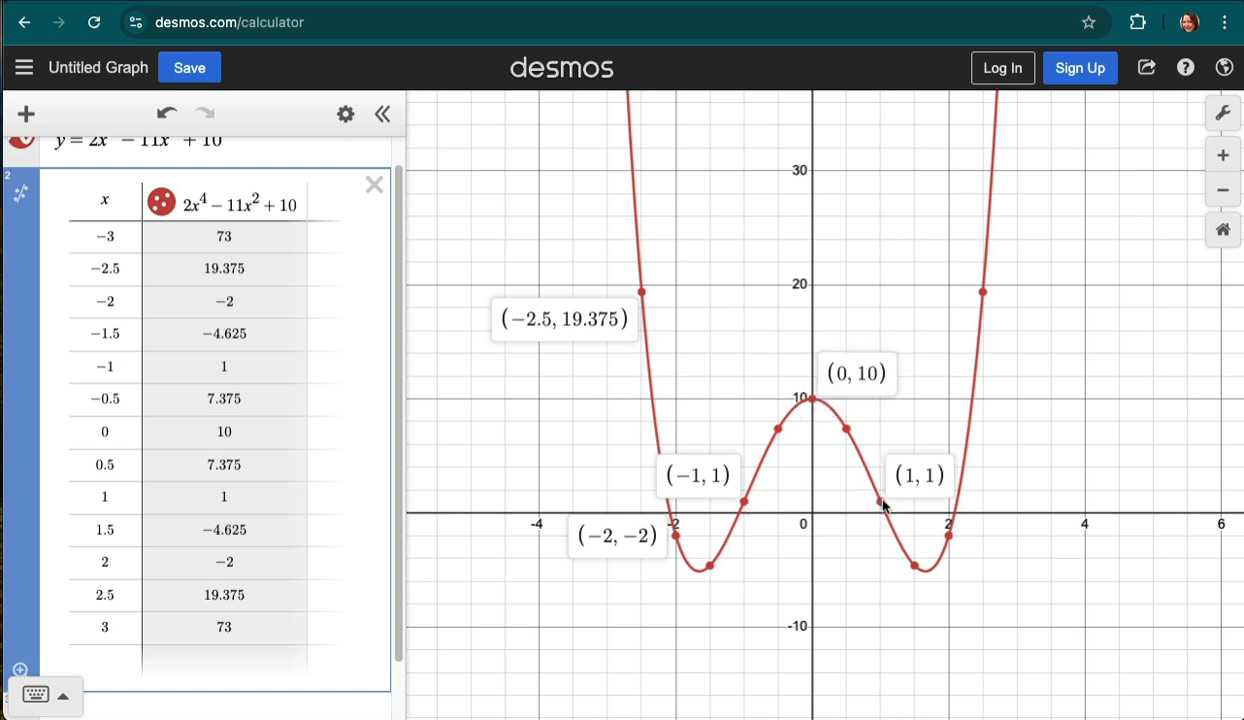
click(914, 567)
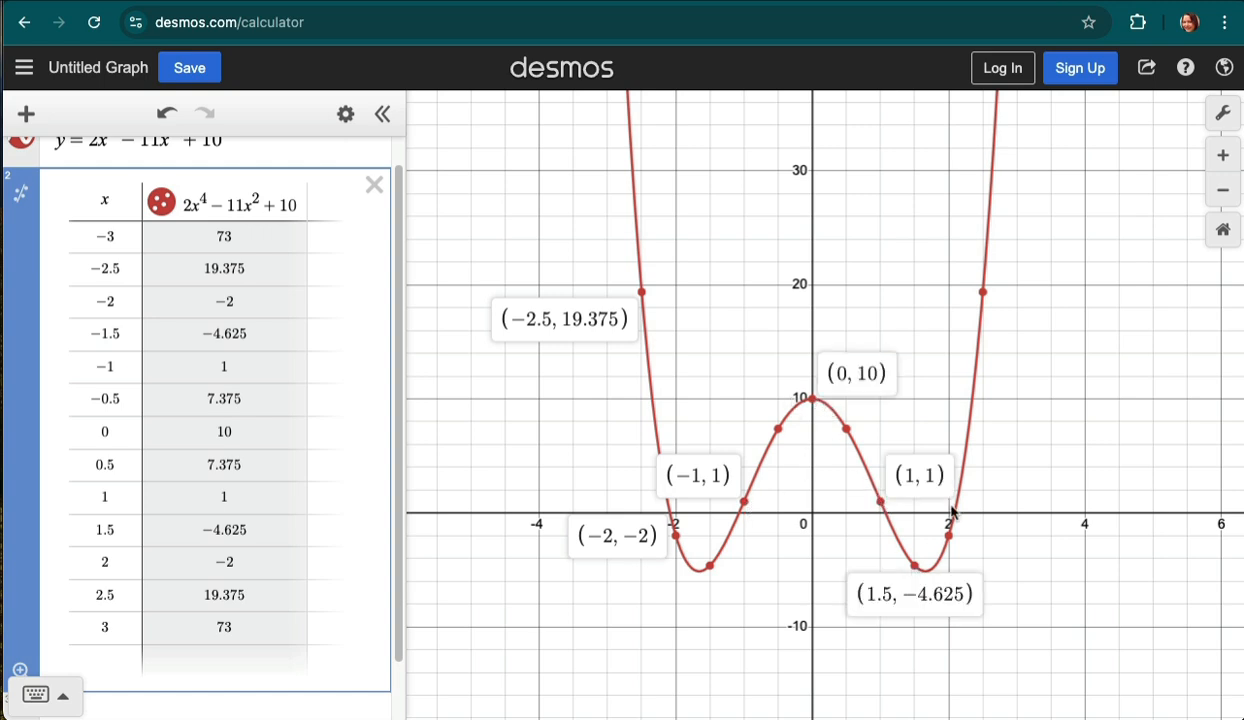
click(982, 293)
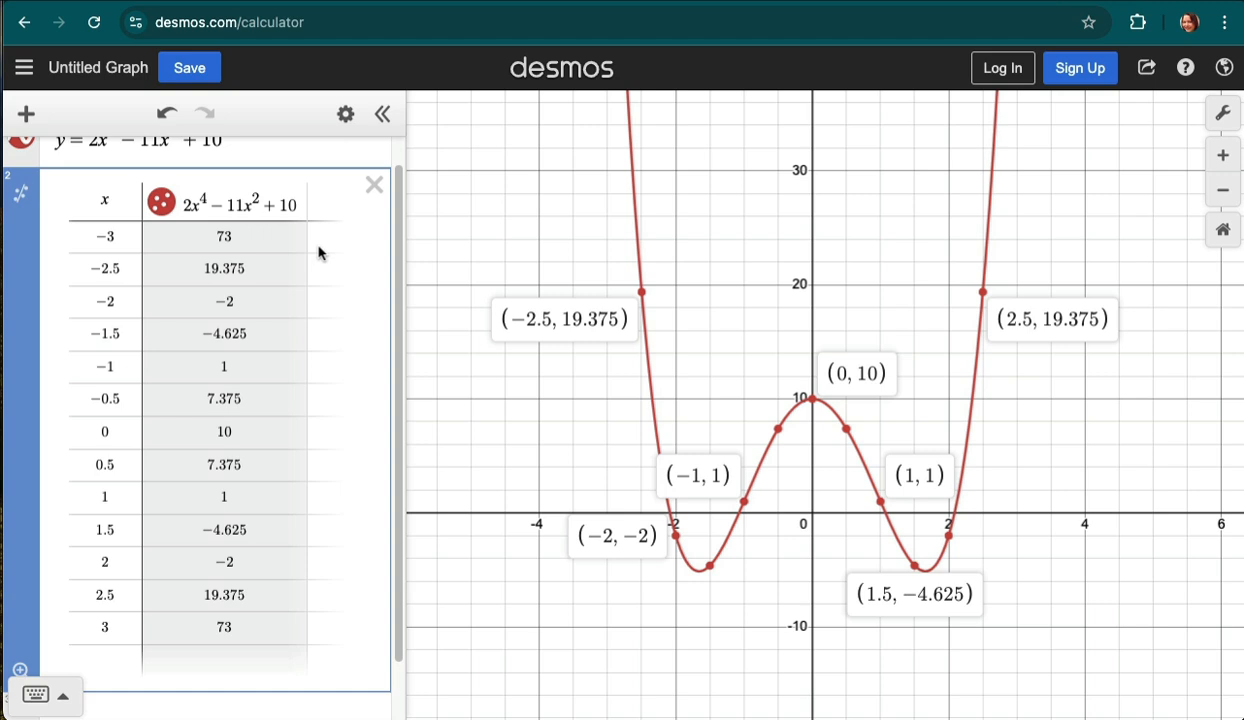
Step: Display the coordinates of the four points where the curve crosses the x-axis, alongside the table point labels
scroll(363, 321, up, 1)
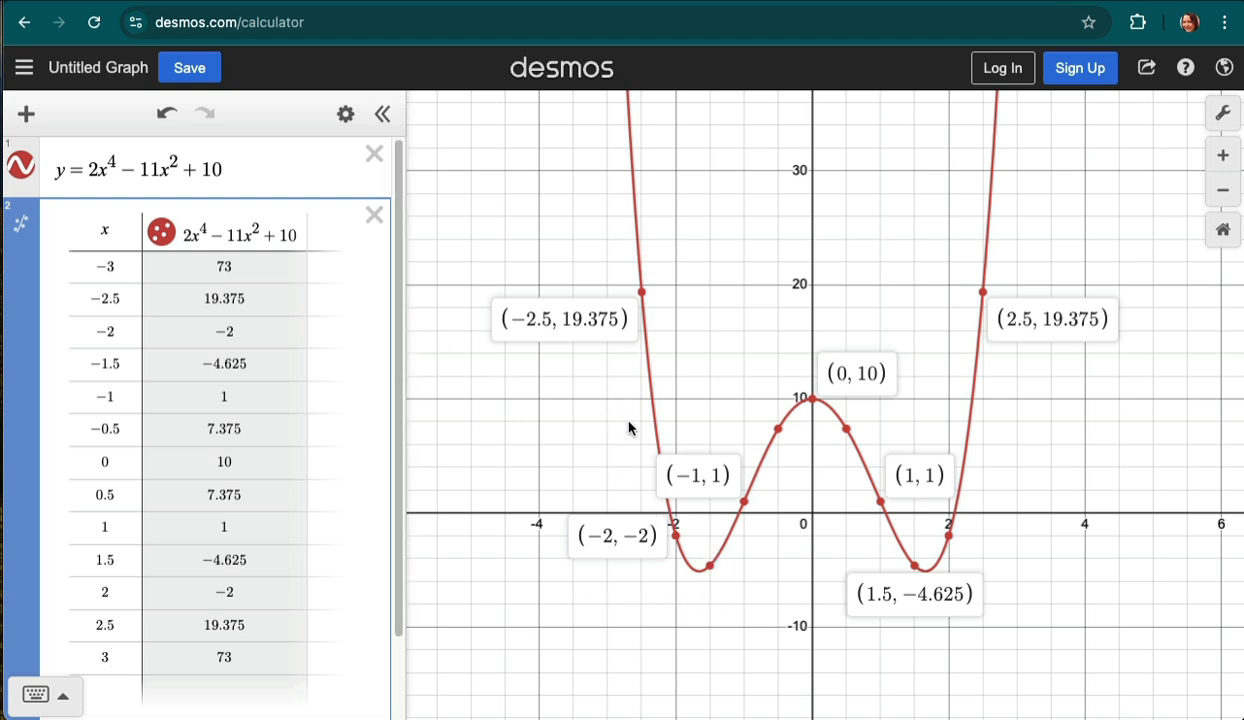
click(671, 515)
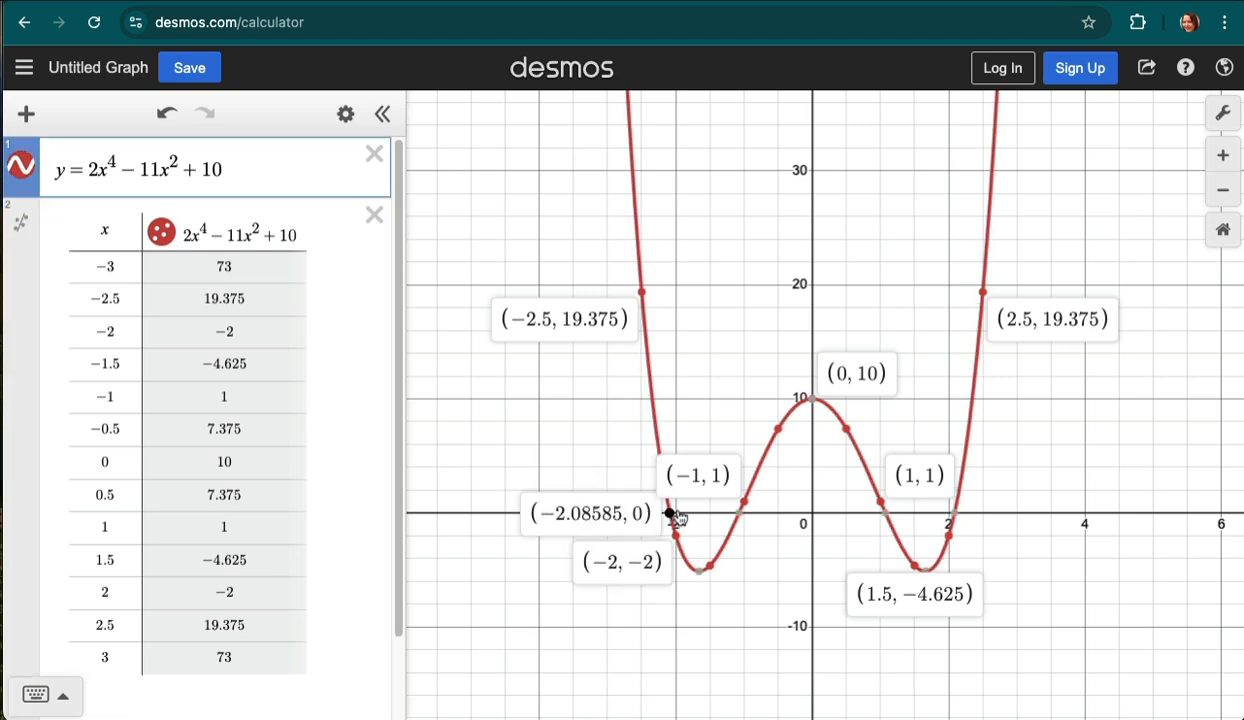
click(740, 515)
click(884, 515)
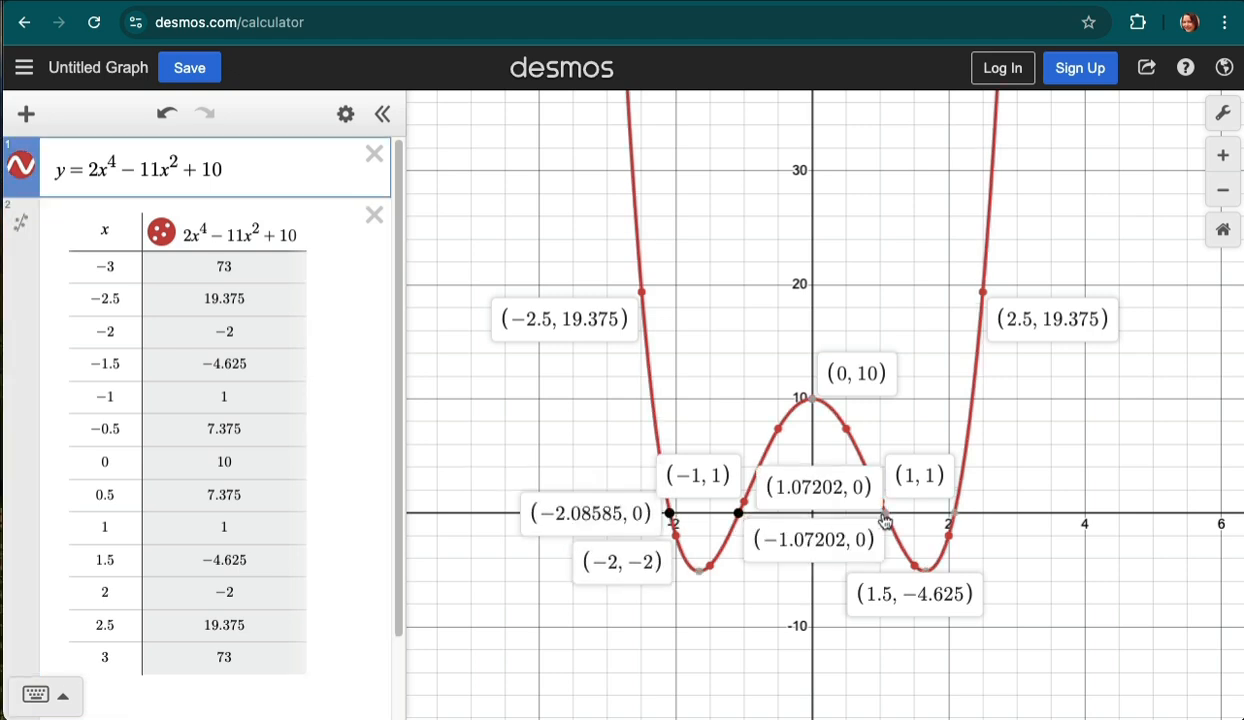
click(951, 515)
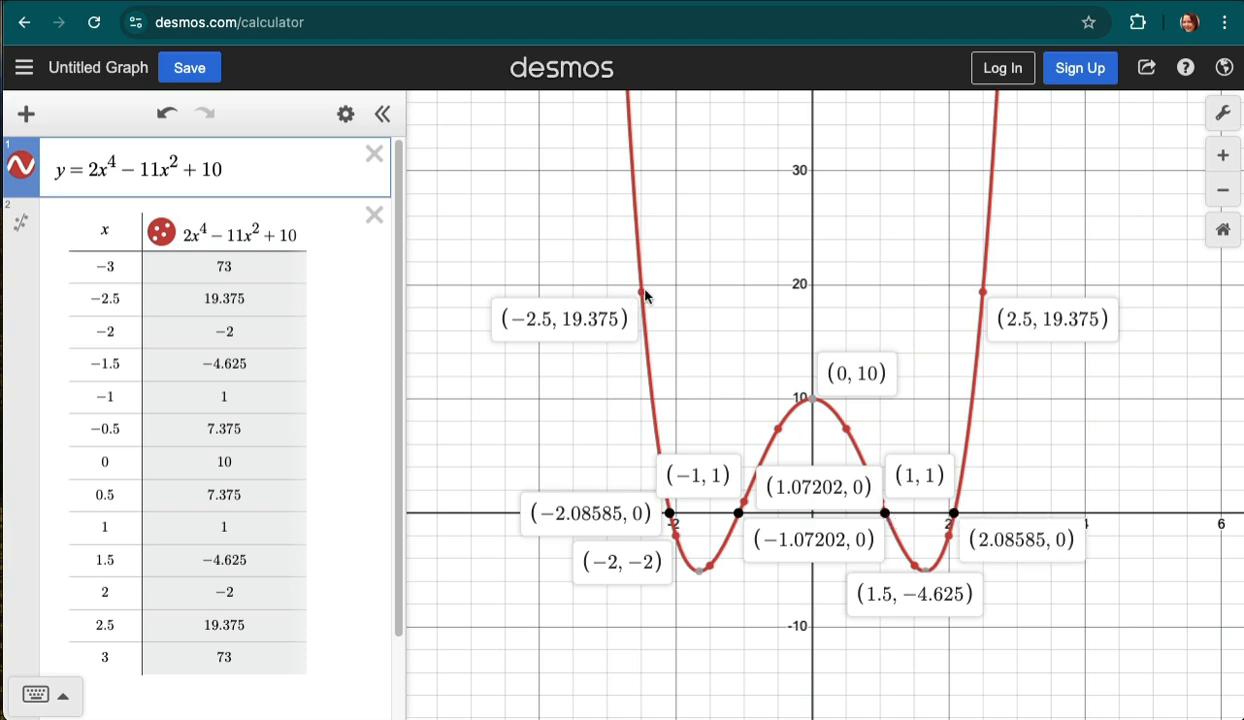
Step: Clear the table point labels, inspect the coordinates of only the curve's four zeros in a closer view, and hide them again
scroll(632, 379, up, 3)
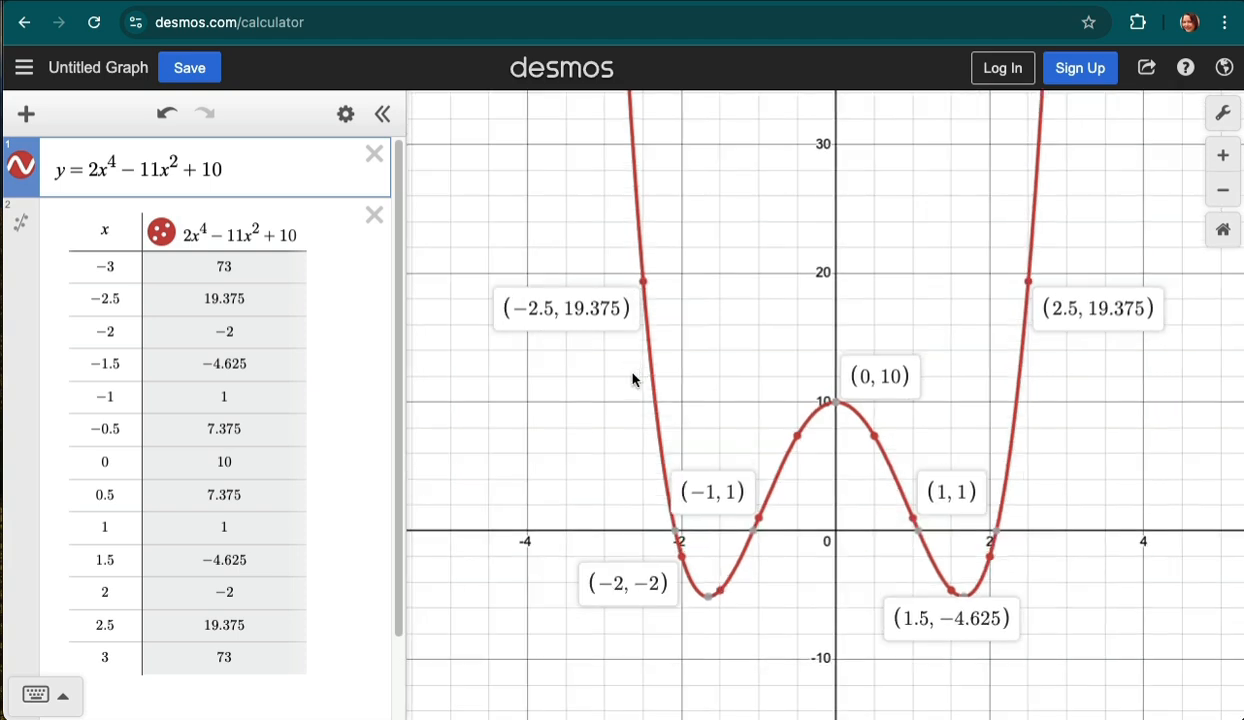
scroll(632, 379, down, 1)
scroll(632, 379, up, 1)
scroll(632, 379, up, 1)
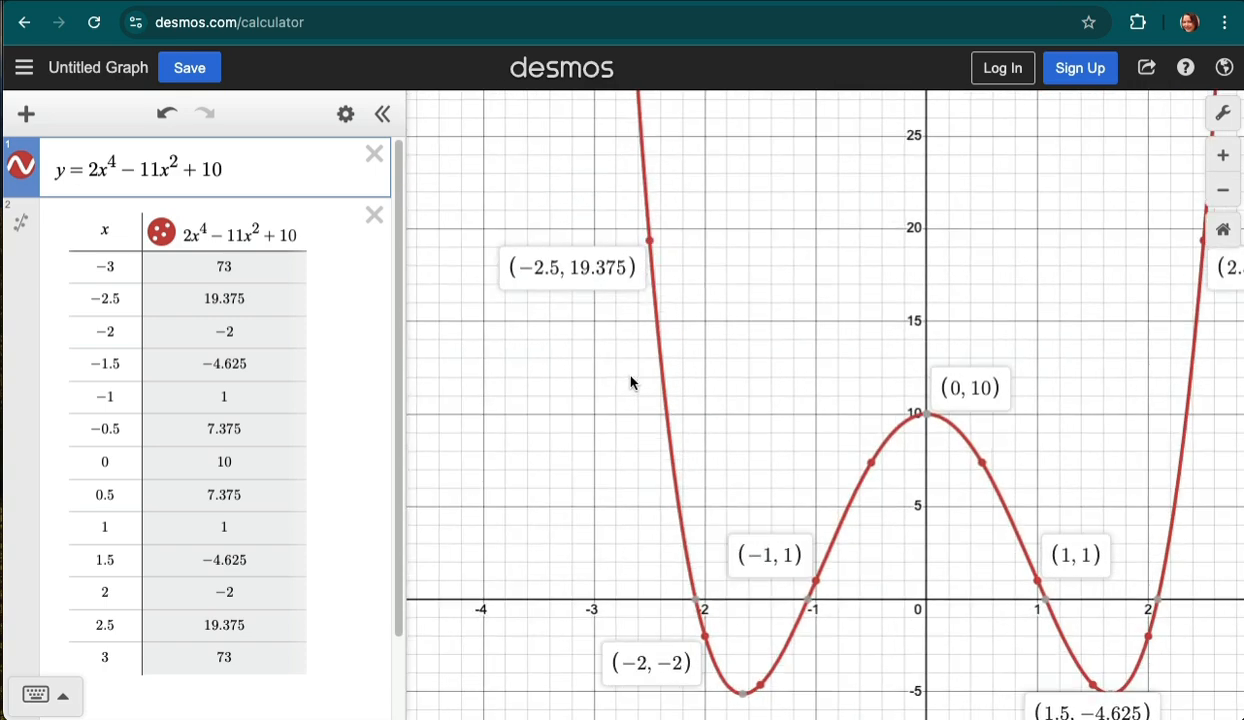
drag(717, 430, 667, 353)
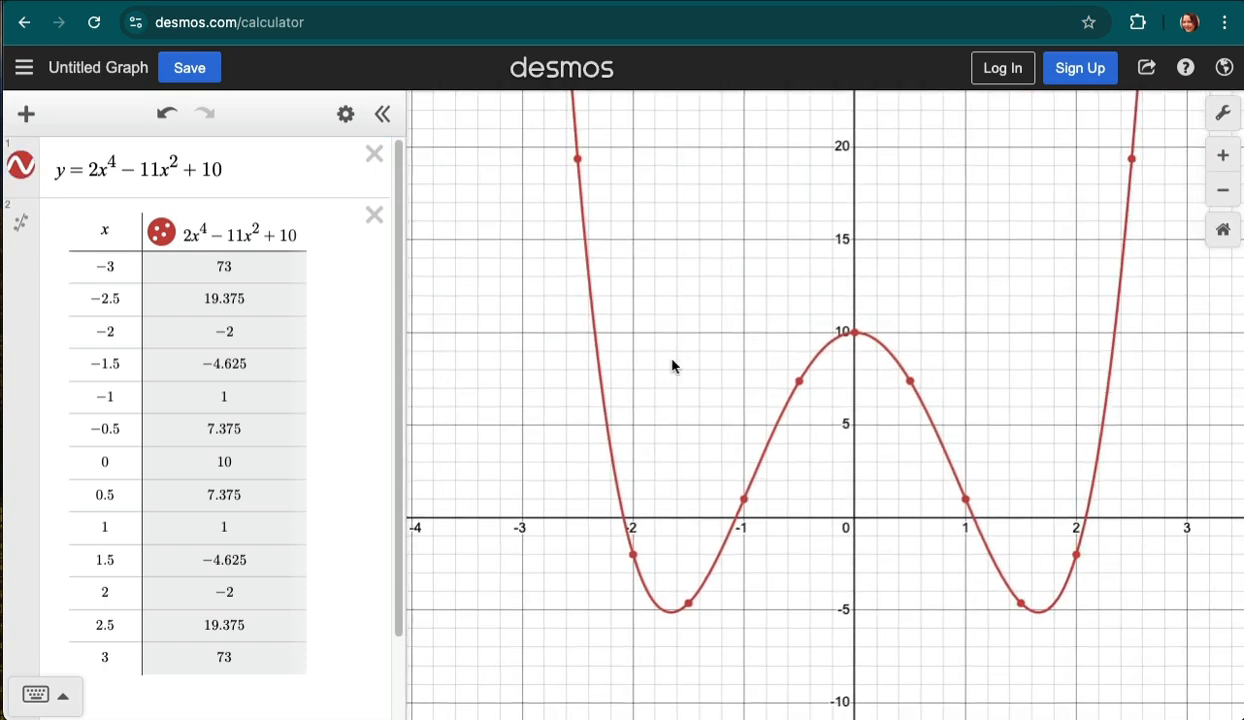
click(625, 521)
click(623, 519)
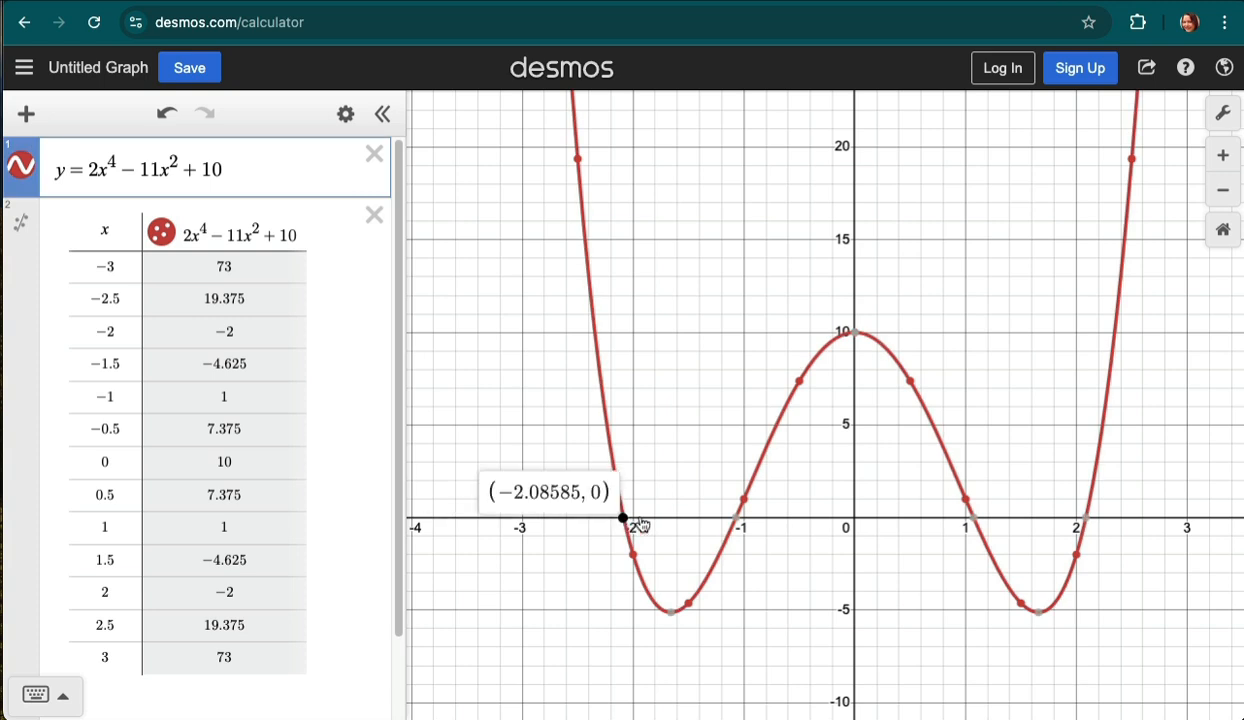
click(737, 519)
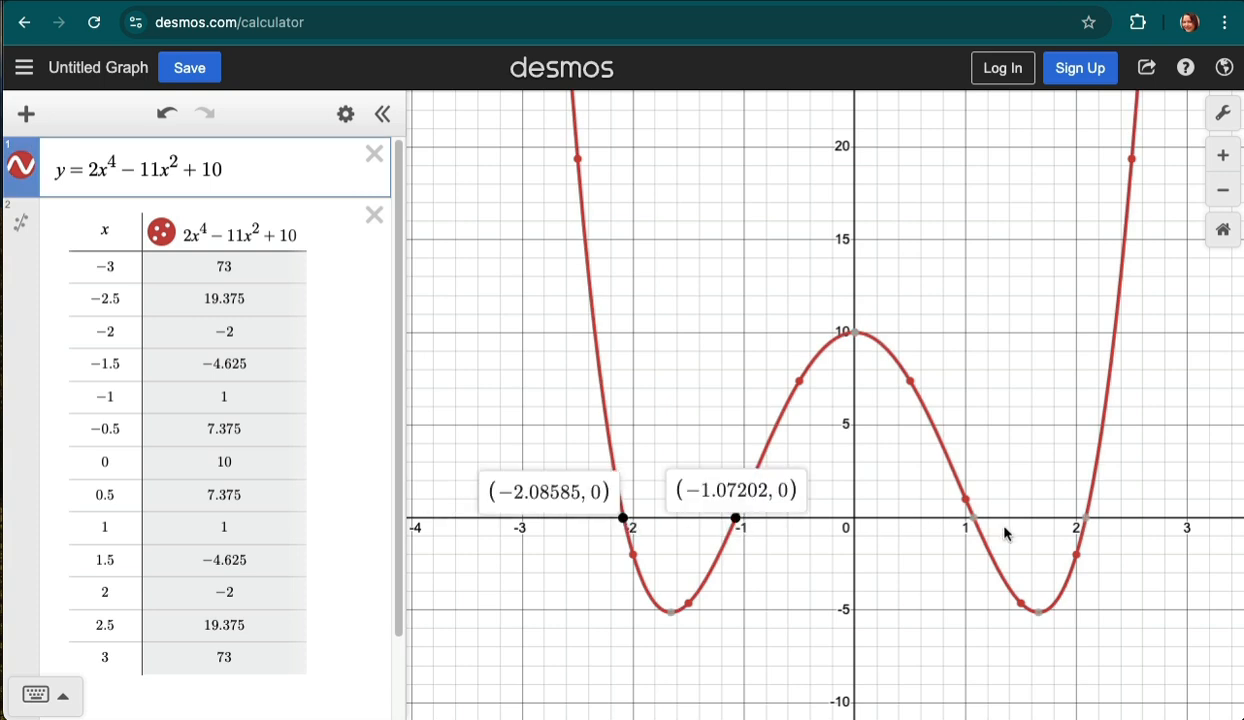
mouse_move(972, 521)
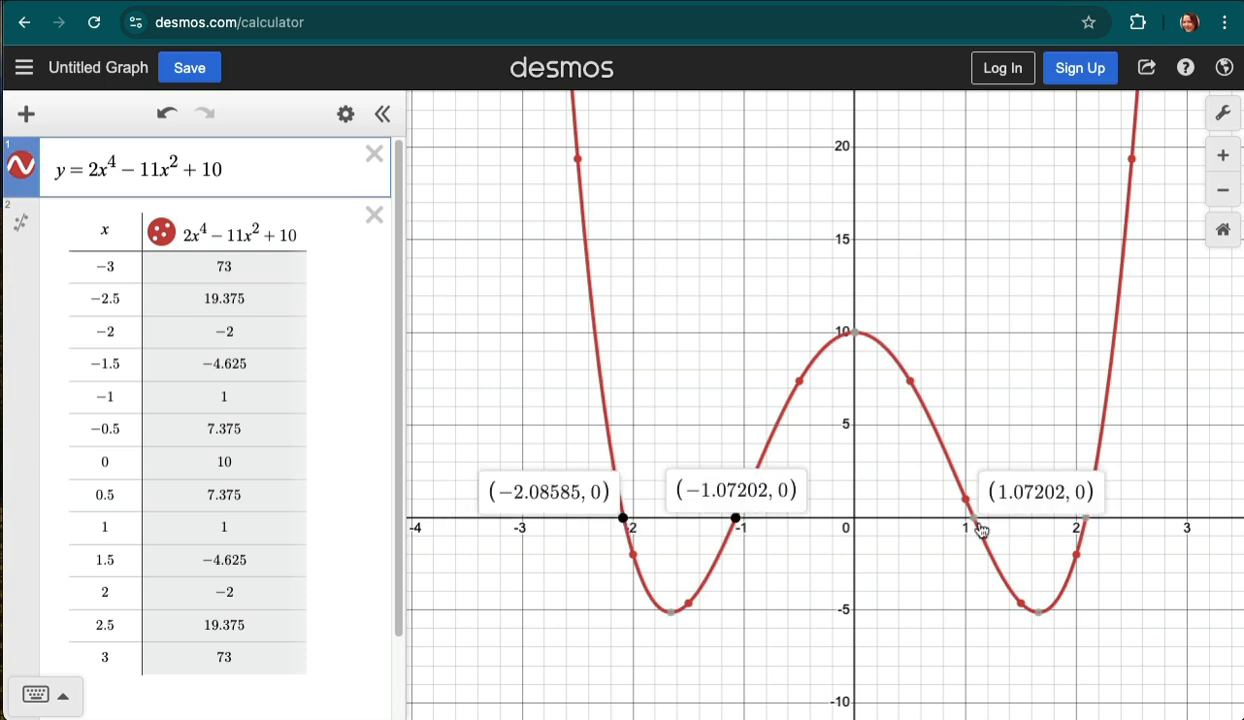
click(1085, 521)
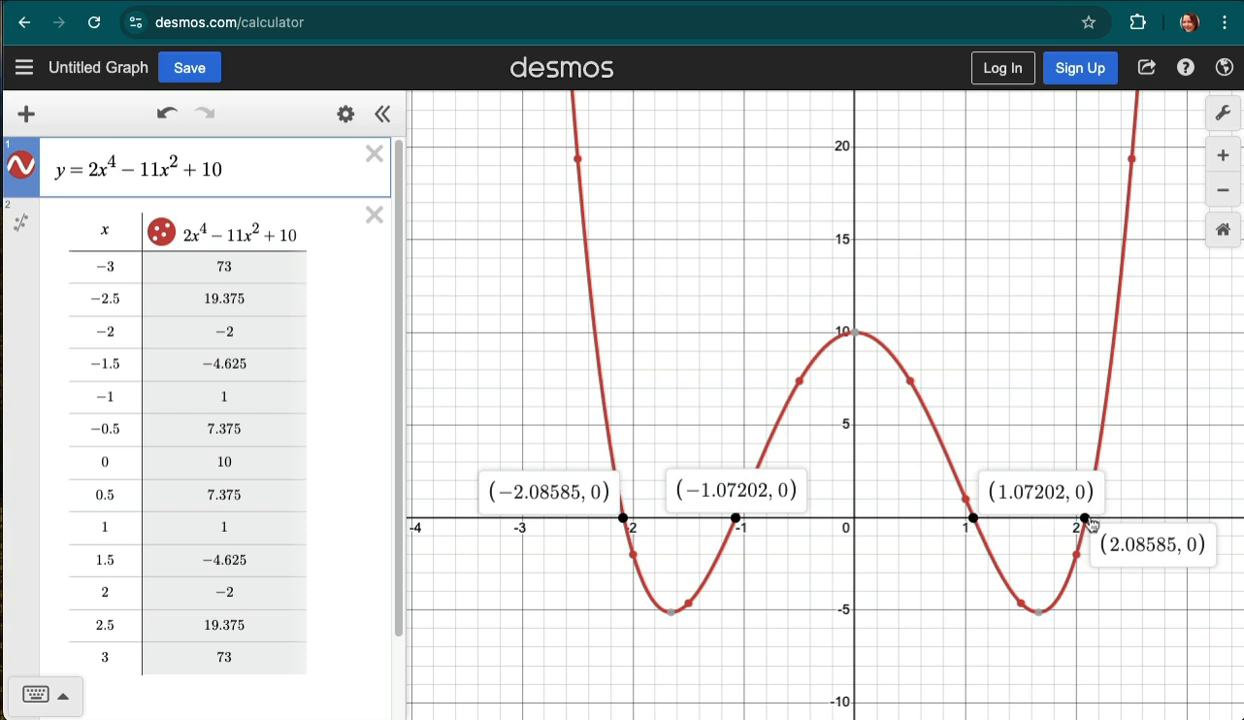
drag(938, 569, 901, 561)
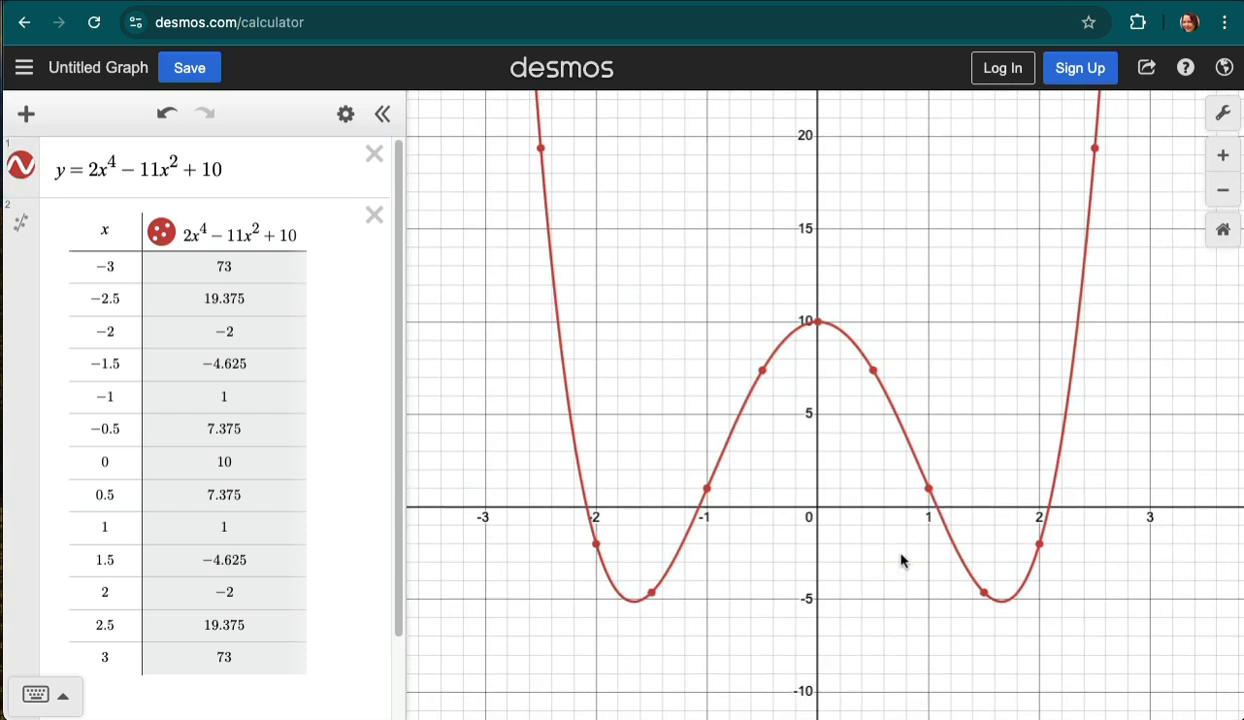